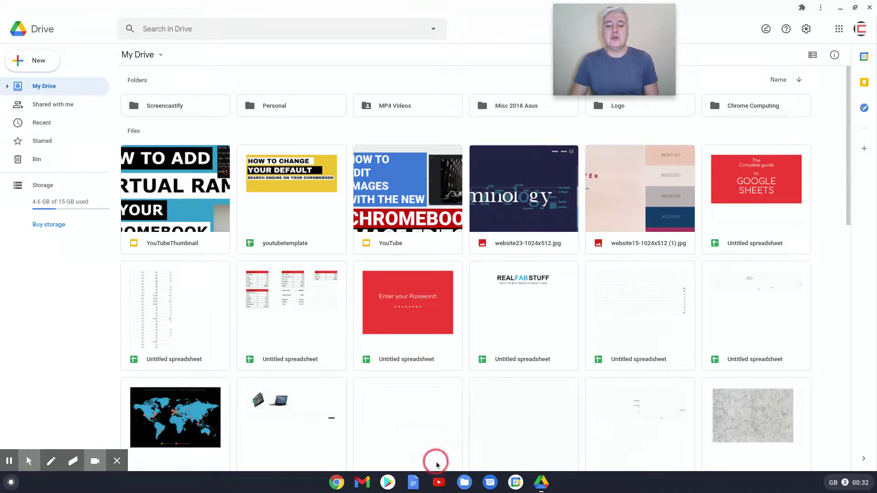
- Switch to Google Docs and look through the list of recent documents on its home page
left_click(414, 483)
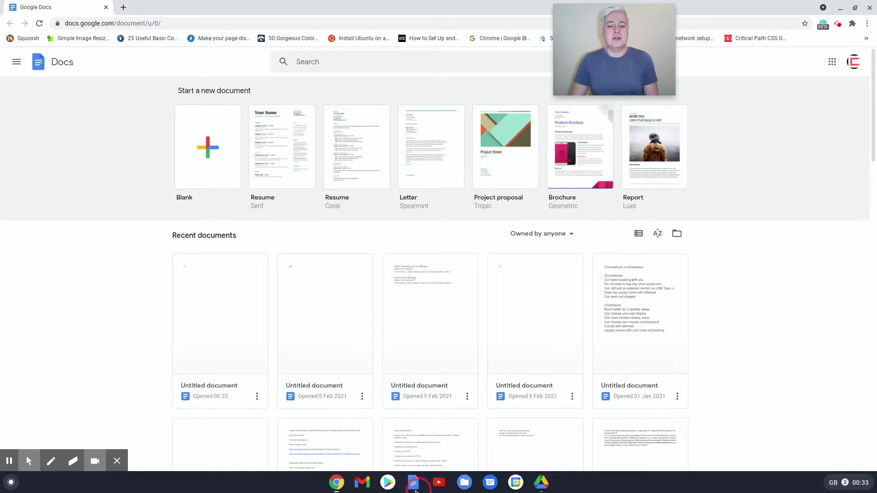
left_click(431, 439)
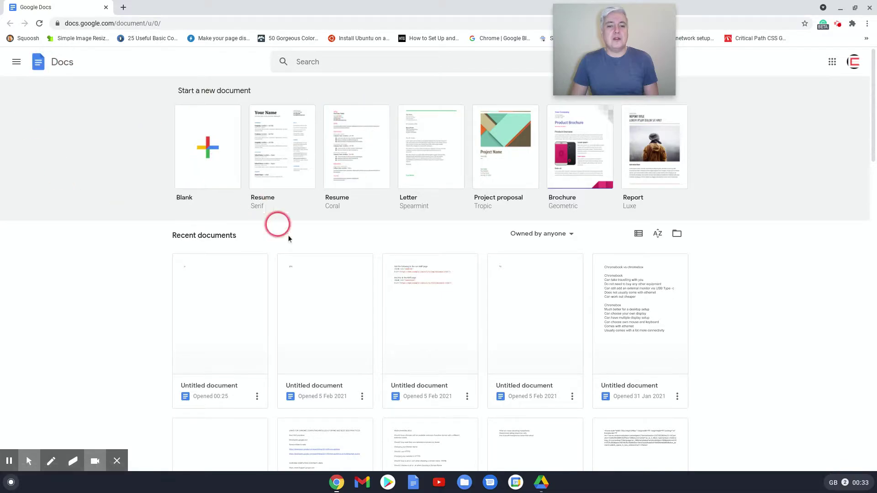
scroll(538, 323, "down", 2)
scroll(539, 326, "down", 15)
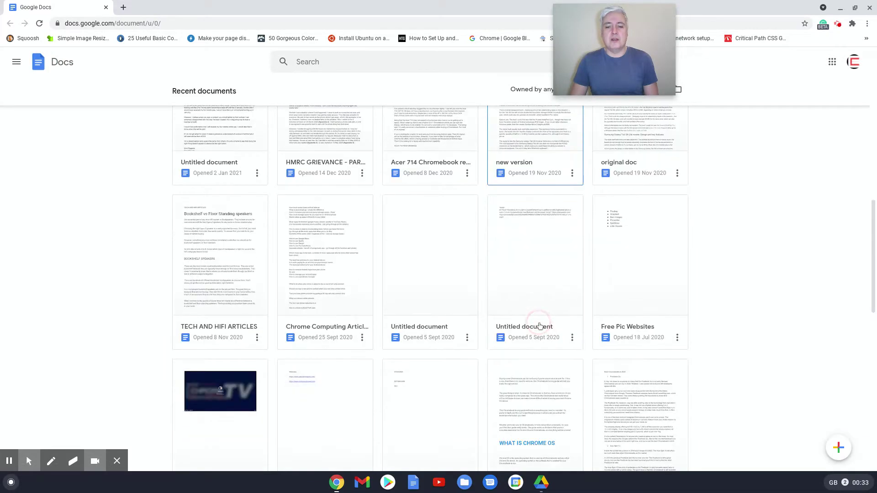
scroll(540, 326, "down", 3)
scroll(540, 326, "up", 20)
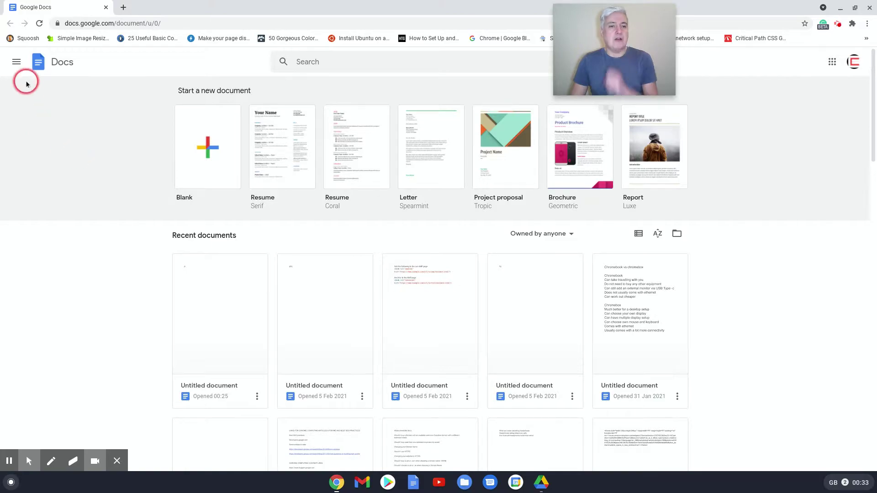
- Go to the Google Slides home page, look through the recent presentations and return to the Docs home page
left_click(16, 62)
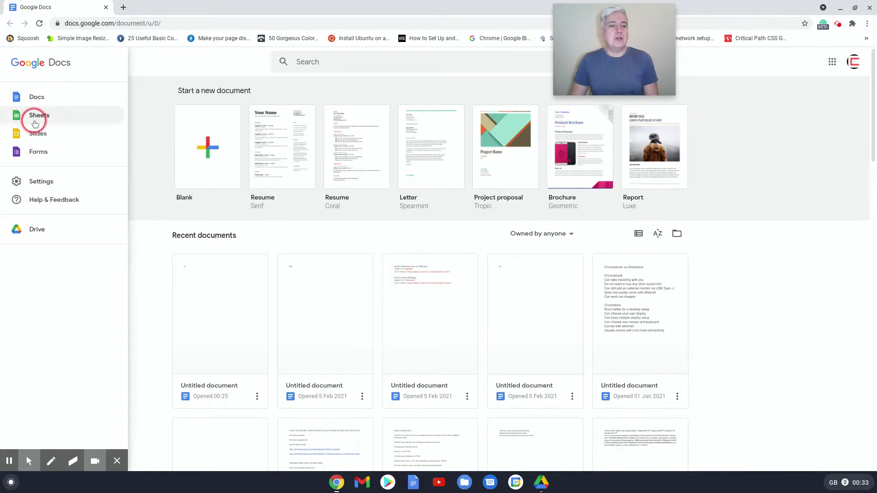
left_click(32, 134)
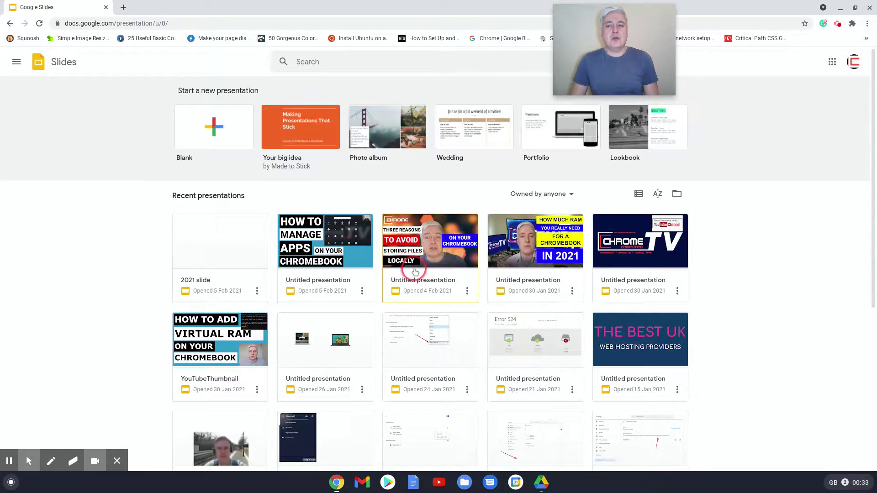
scroll(414, 269, "down", 5)
scroll(414, 269, "down", 1)
scroll(414, 270, "up", 6)
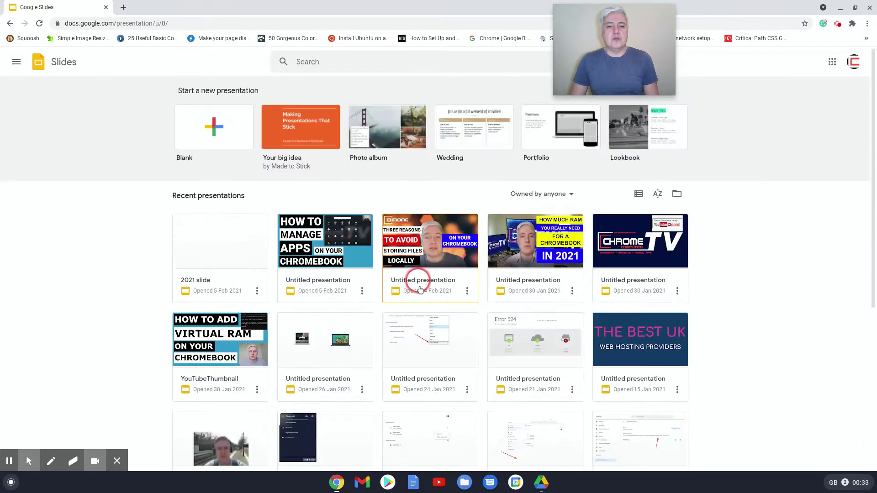
left_click(16, 63)
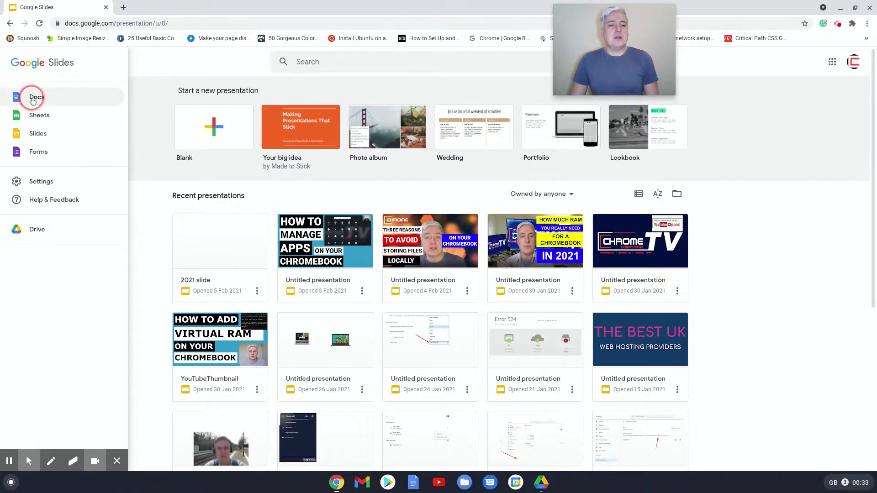
left_click(33, 101)
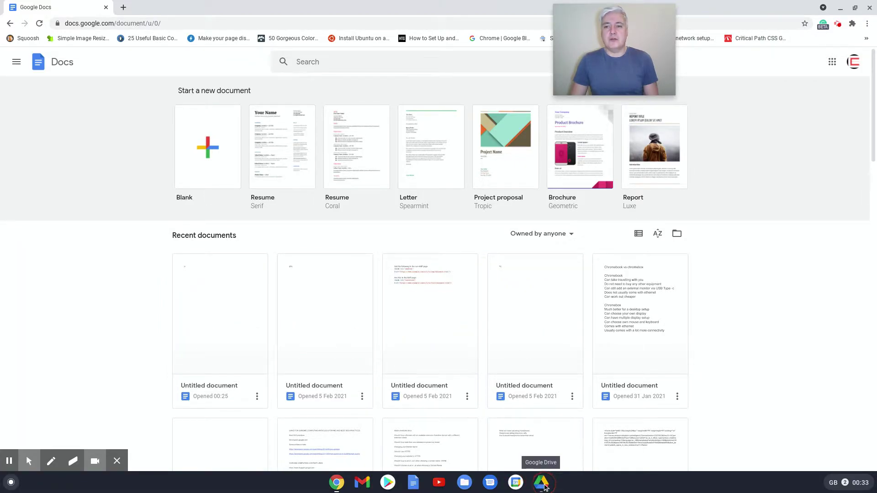
- Switch to Google Drive and look through the folders and files in My Drive
left_click(543, 483)
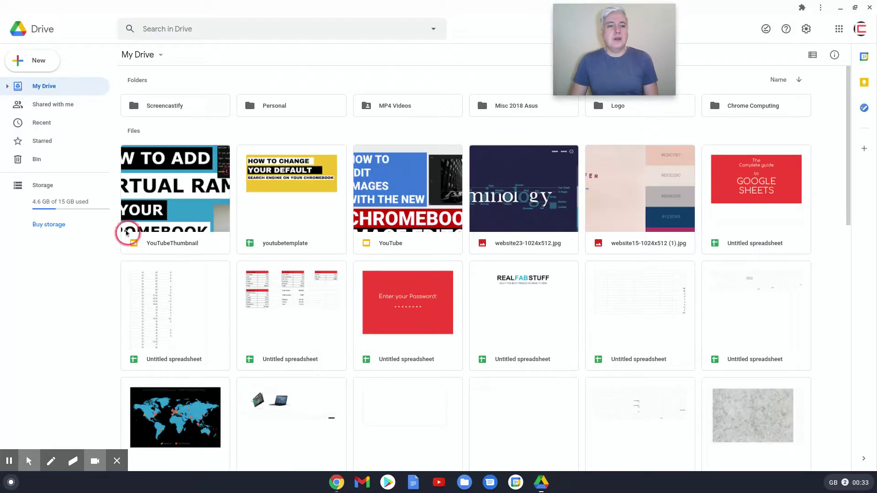
scroll(475, 233, "down", 2)
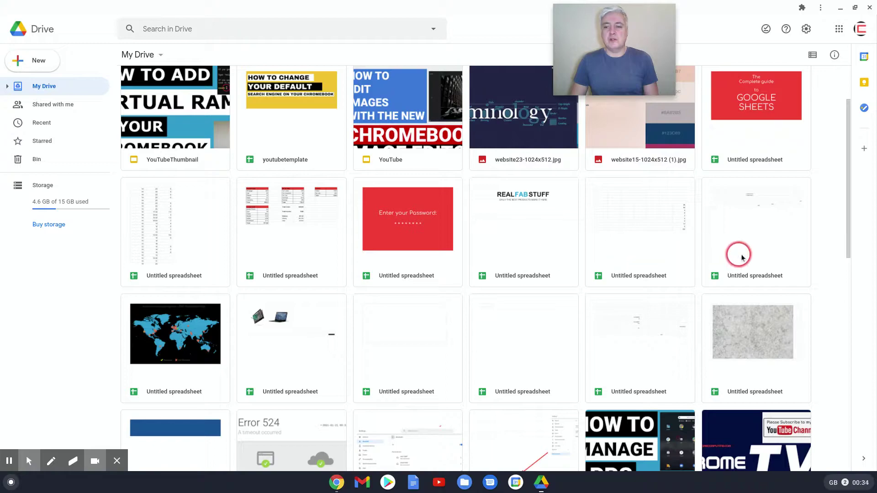
scroll(513, 270, "down", 12)
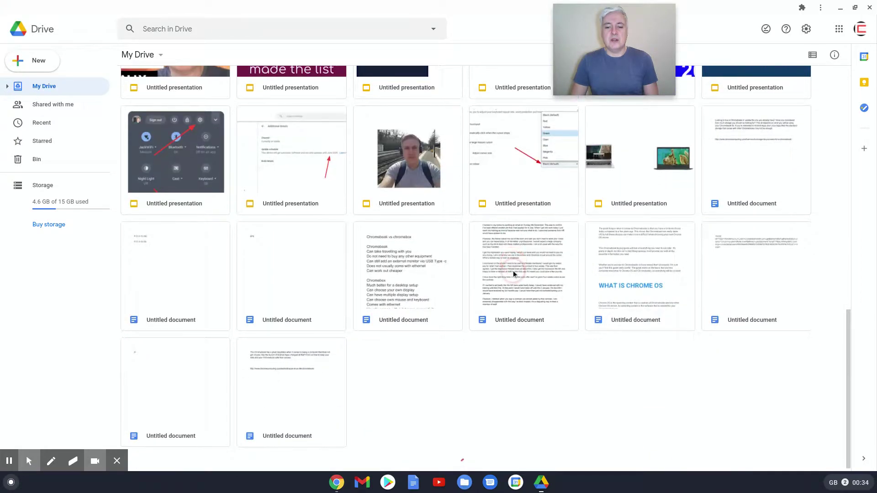
scroll(598, 320, "up", 15)
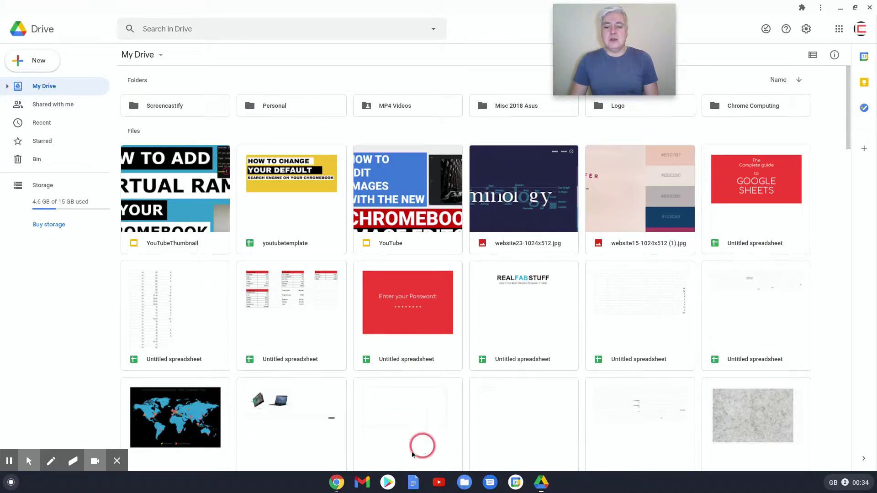
- Switch back to the Docs home page in Chrome and create a new blank document
left_click(346, 478)
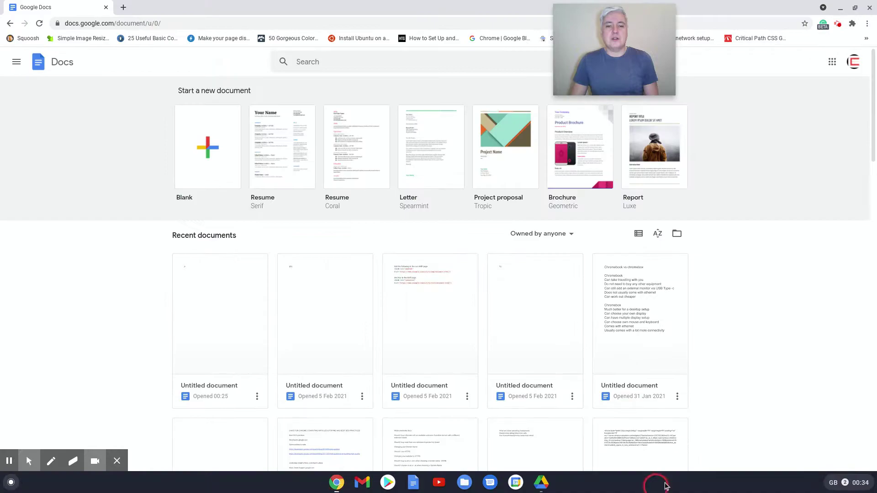
left_click(211, 144)
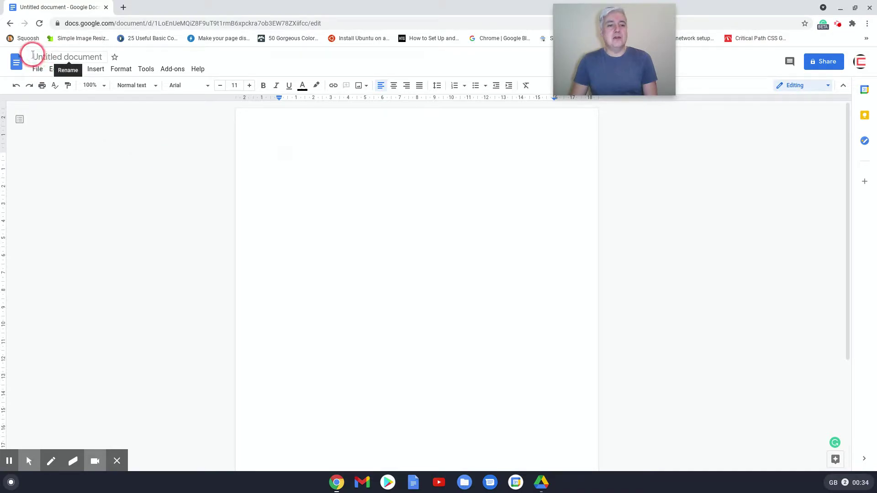
- Check the untitled documents stored in Google Drive, then return to the blank document in Chrome
left_click(539, 482)
scroll(438, 315, "down", 10)
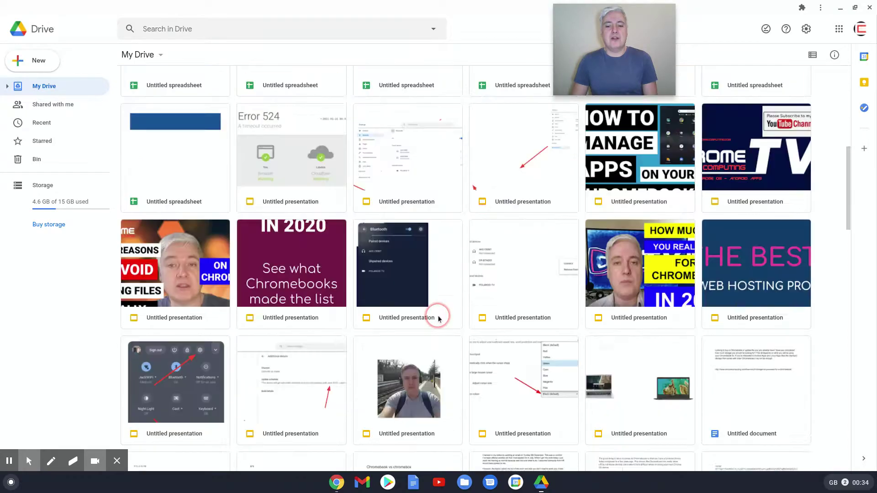
scroll(437, 318, "down", 2)
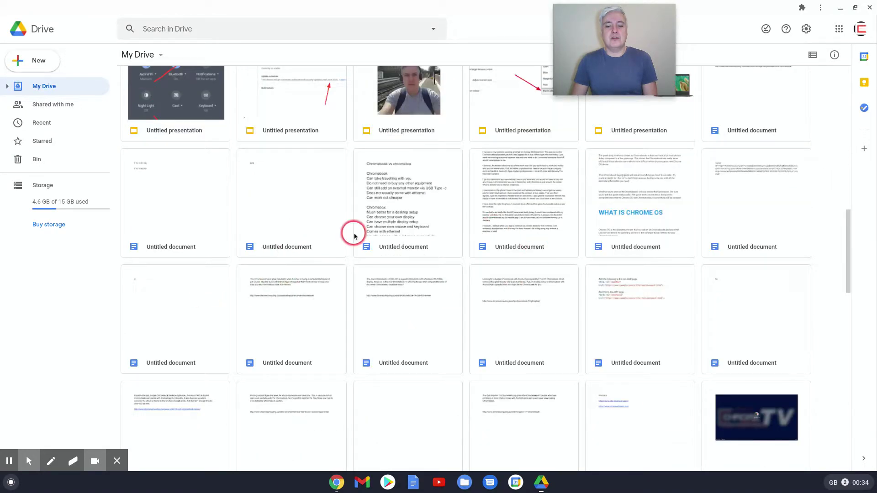
left_click(335, 480)
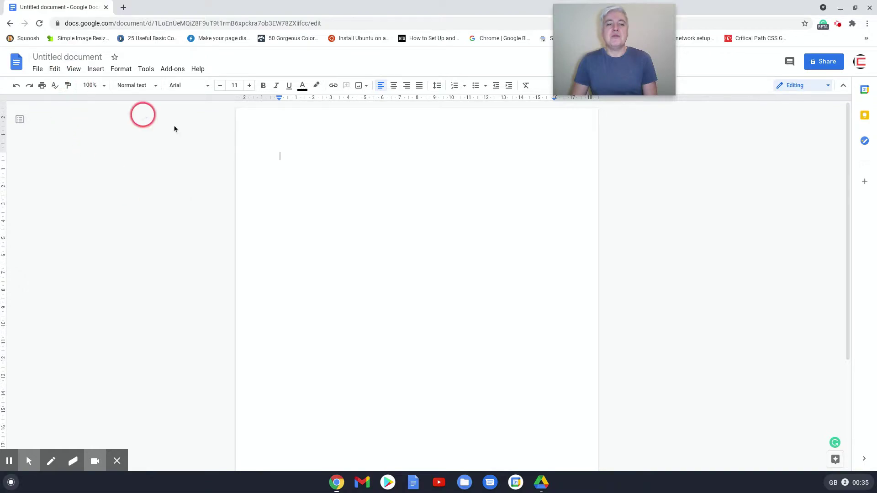
- Enter the sample text "dfgkljdsfklg" in the untitled document and close its browser window
left_click(37, 73)
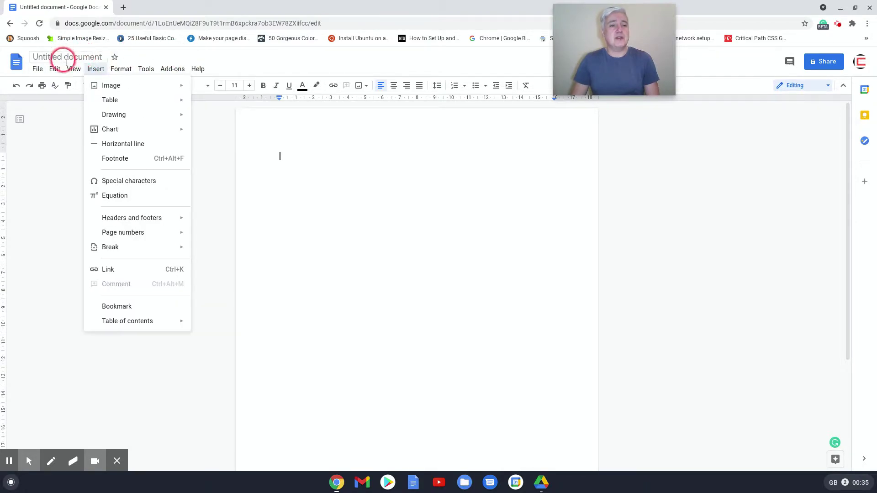
left_click(290, 156)
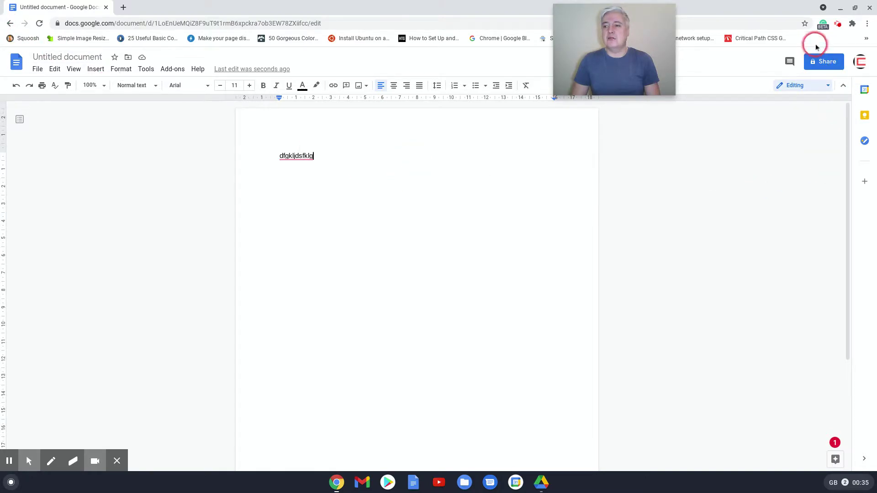
left_click(870, 8)
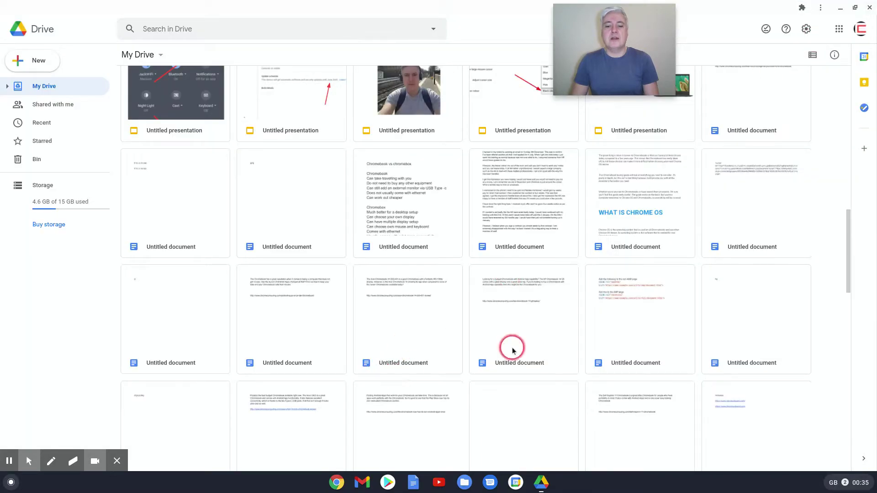
- Look through the whole My Drive file list in Google Drive for the newly created untitled document
left_click(543, 487)
left_click(542, 487)
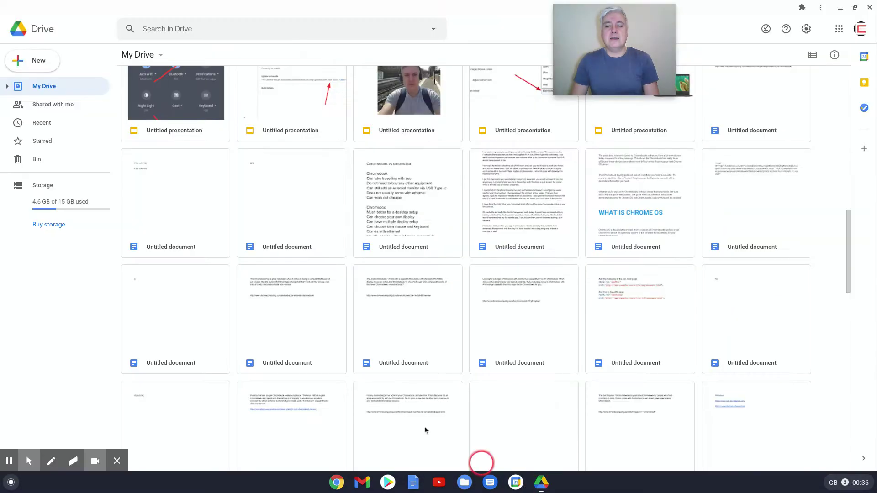
scroll(480, 255, "down", 20)
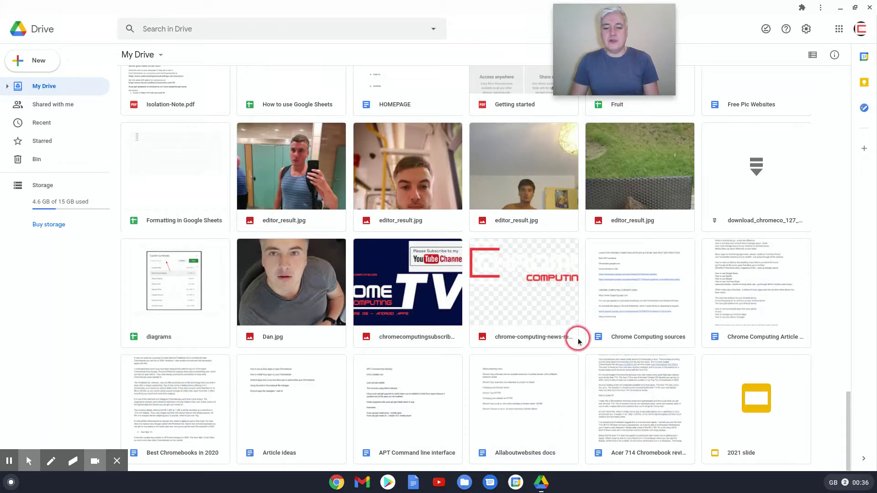
scroll(573, 356, "up", 20)
scroll(577, 359, "down", 1)
scroll(578, 359, "down", 15)
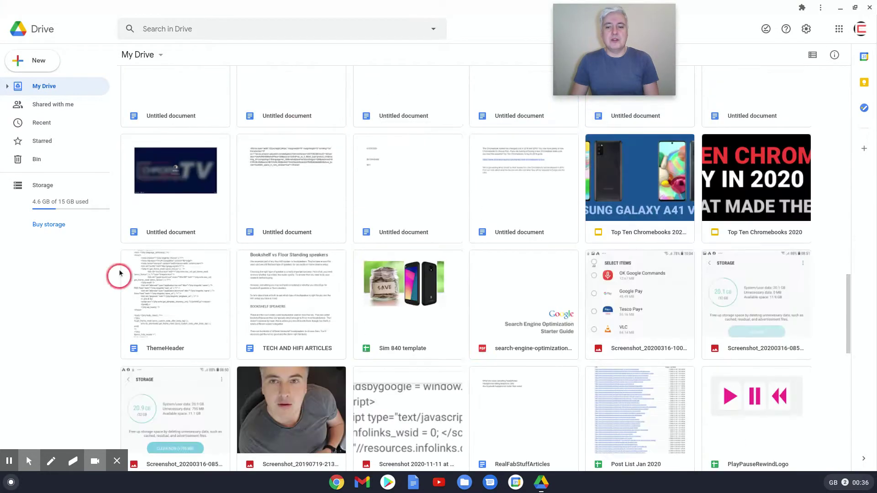
scroll(432, 253, "up", 15)
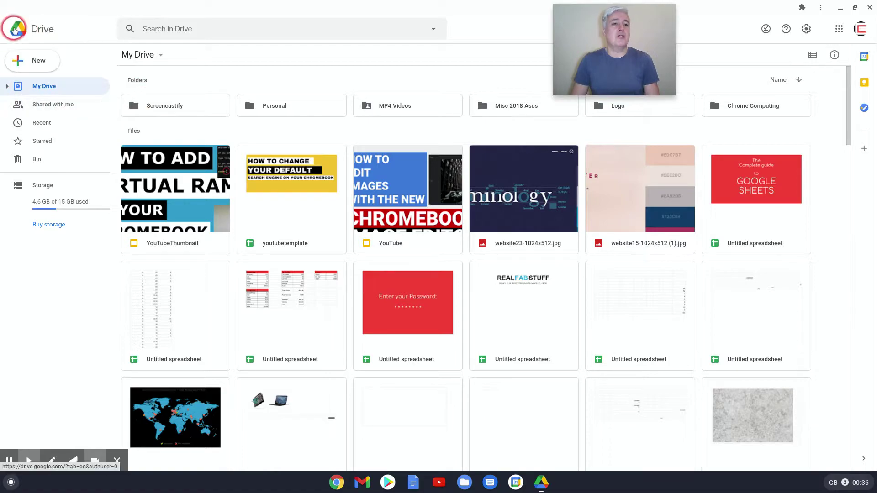
- Reload Google Drive and look through the My Drive files again
left_click(15, 29)
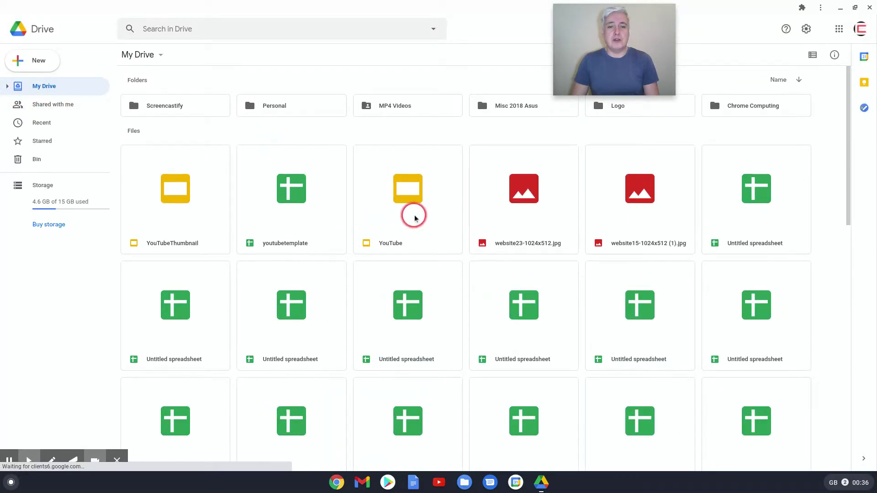
scroll(417, 223, "down", 10)
scroll(520, 343, "up", 10)
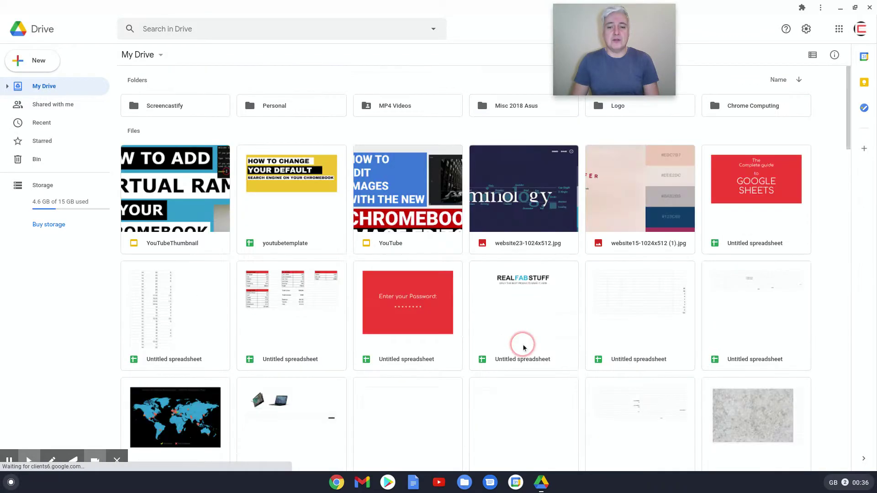
scroll(524, 348, "down", 10)
scroll(523, 348, "up", 10)
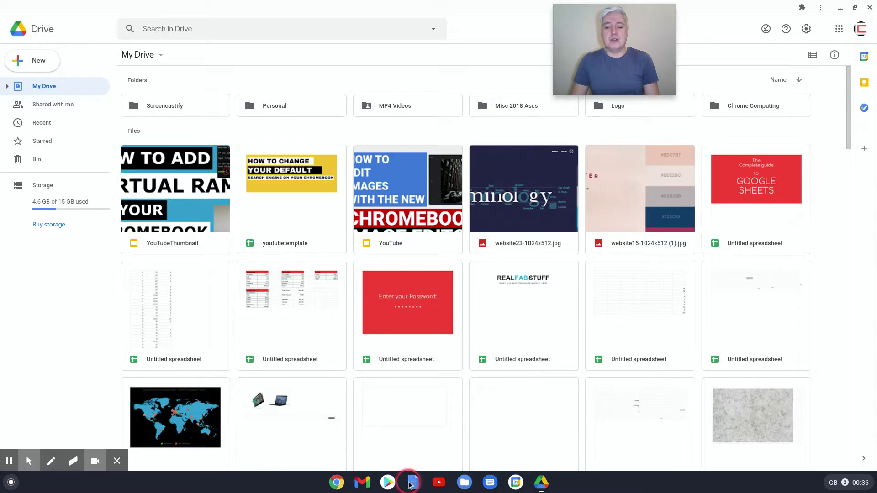
- Switch to Google Docs, create a new blank document and name it "2021 doc"
left_click(413, 483)
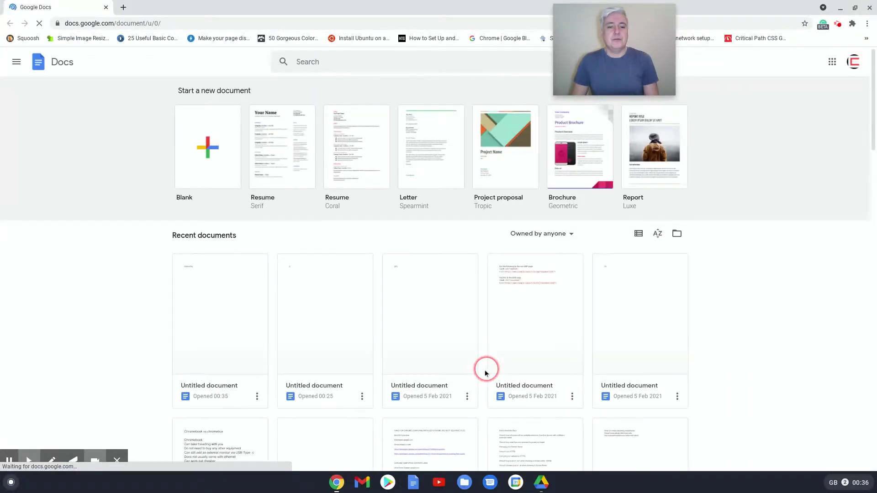
left_click(217, 152)
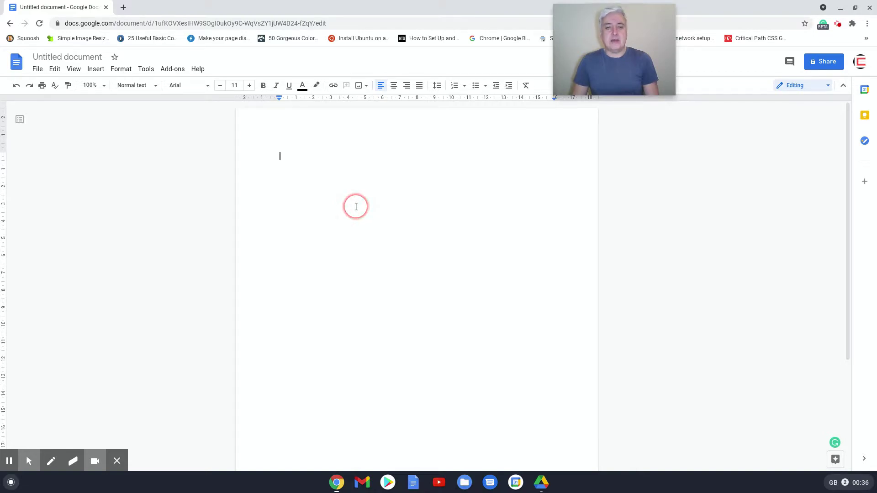
left_click(77, 55)
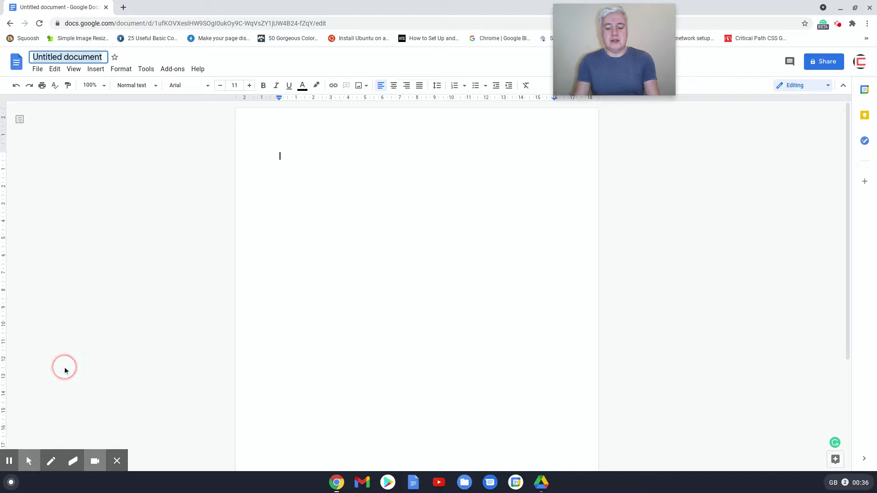
type("2021 doc")
double_click(321, 181)
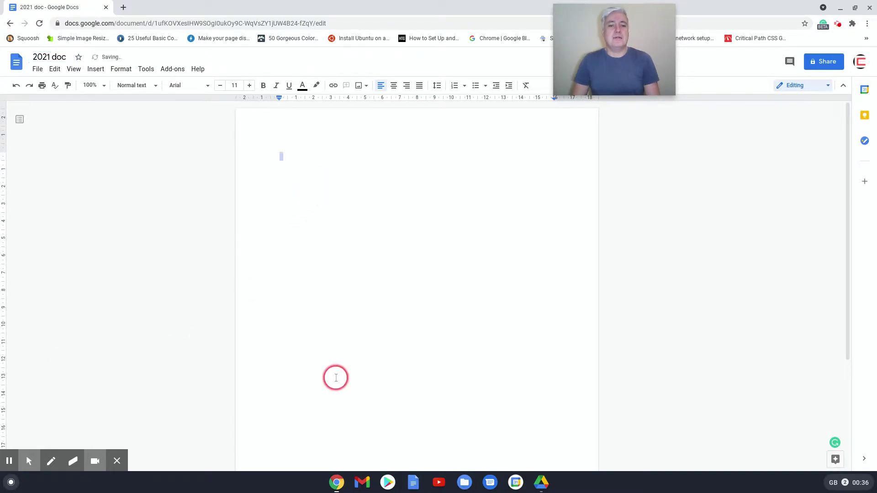
left_click(301, 146)
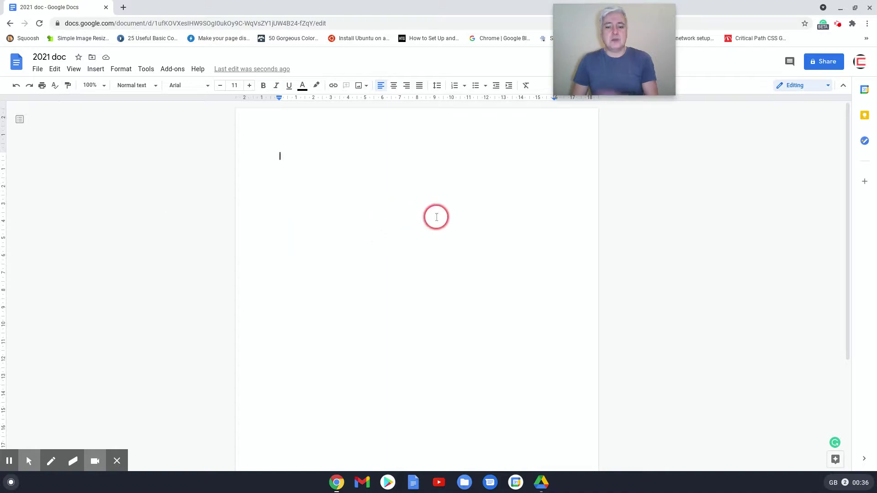
- Switch to Google Drive and look through the My Drive file list for the "2021 doc" document
left_click(541, 483)
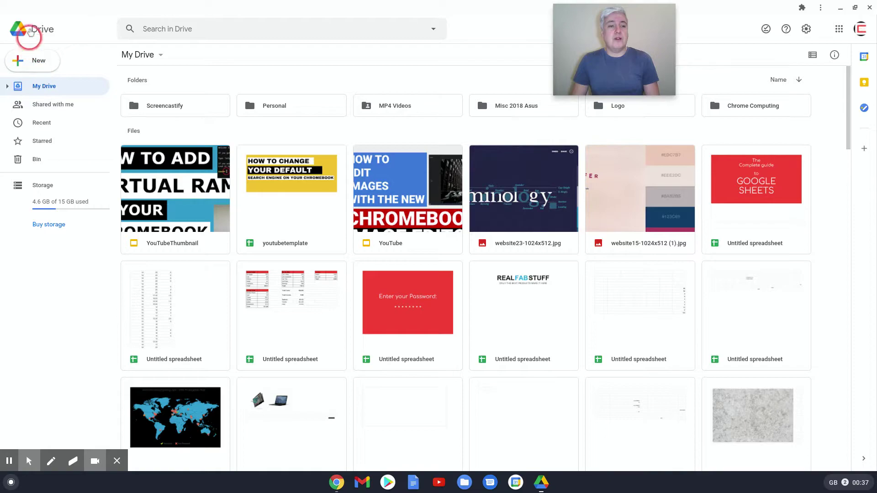
scroll(547, 264, "down", 15)
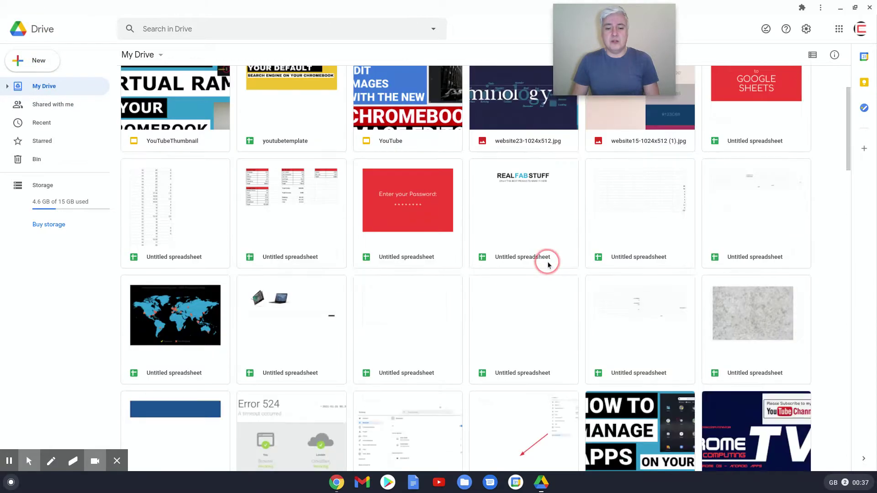
scroll(547, 264, "down", 10)
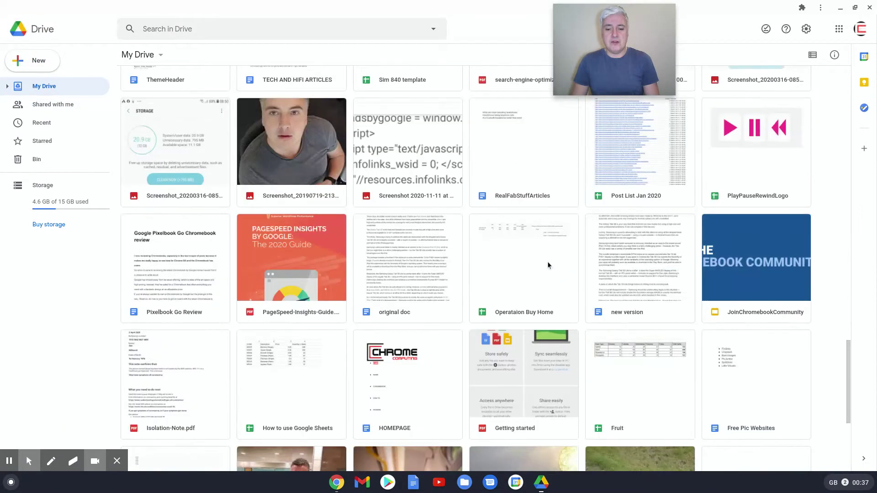
left_click(150, 424)
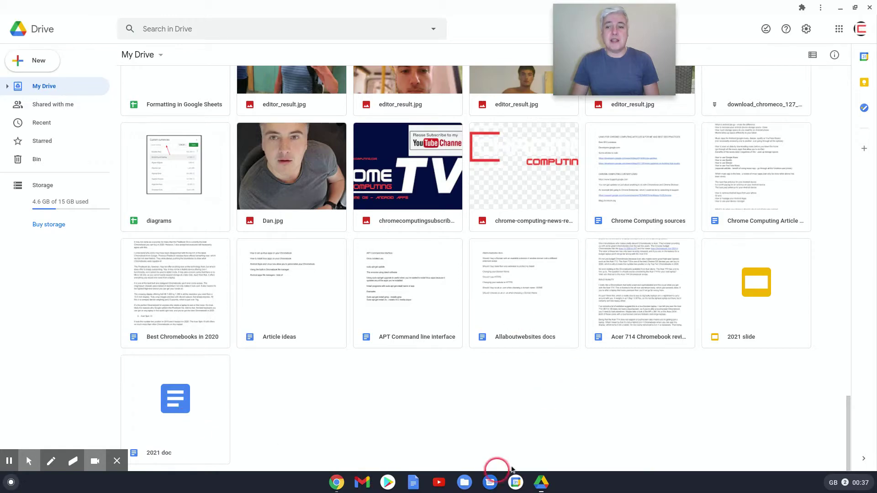
scroll(469, 322, "up", 20)
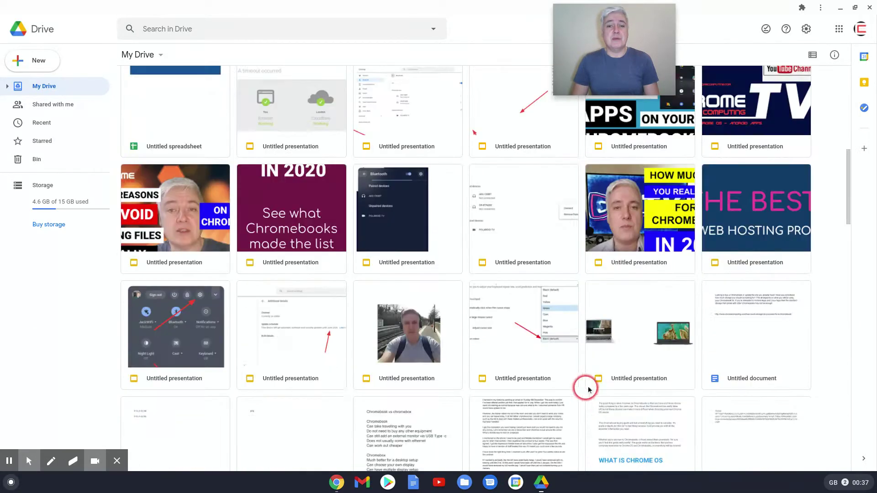
scroll(589, 386, "up", 1)
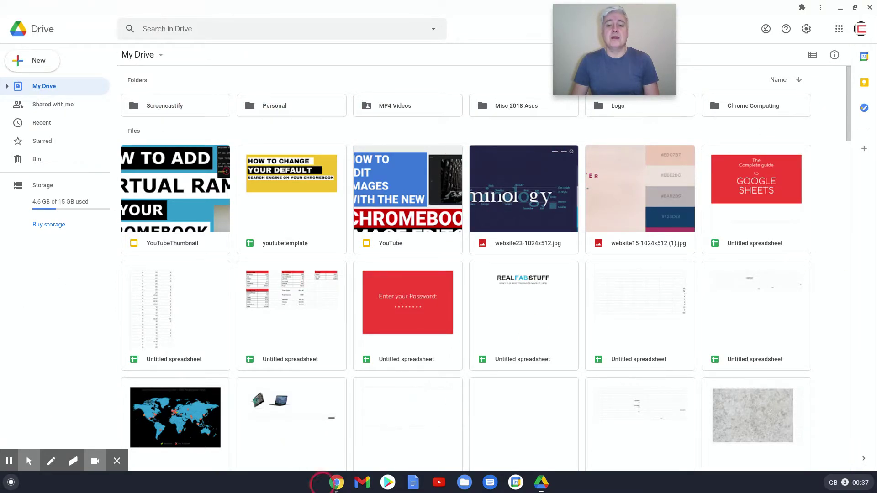
scroll(410, 303, "down", 20)
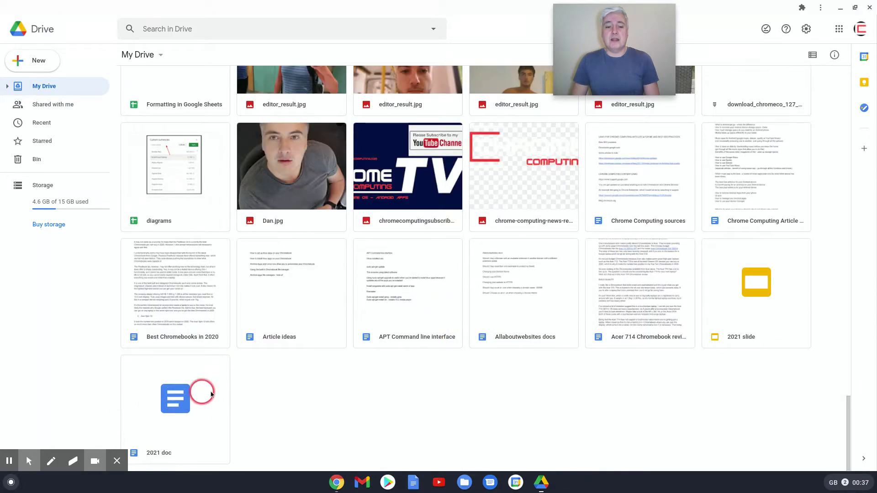
scroll(585, 374, "up", 20)
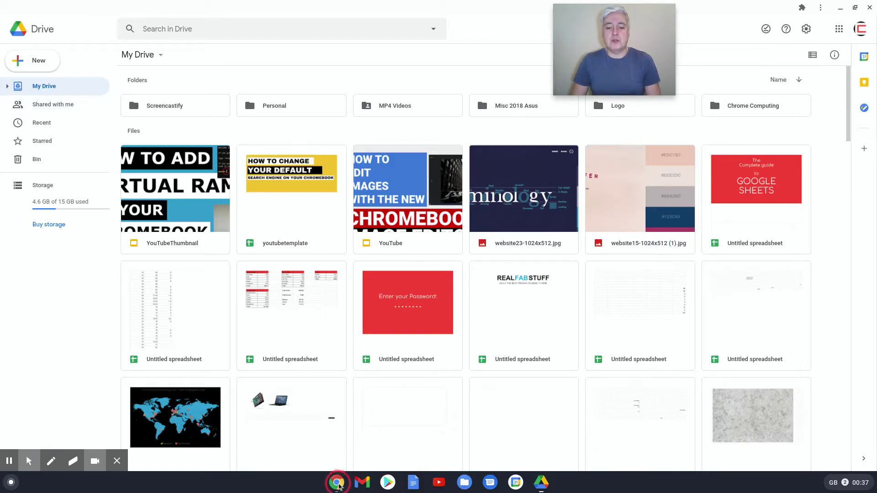
- Switch back to the "2021 doc" document and browse the My Drive folders and files offered as move destinations
left_click(338, 485)
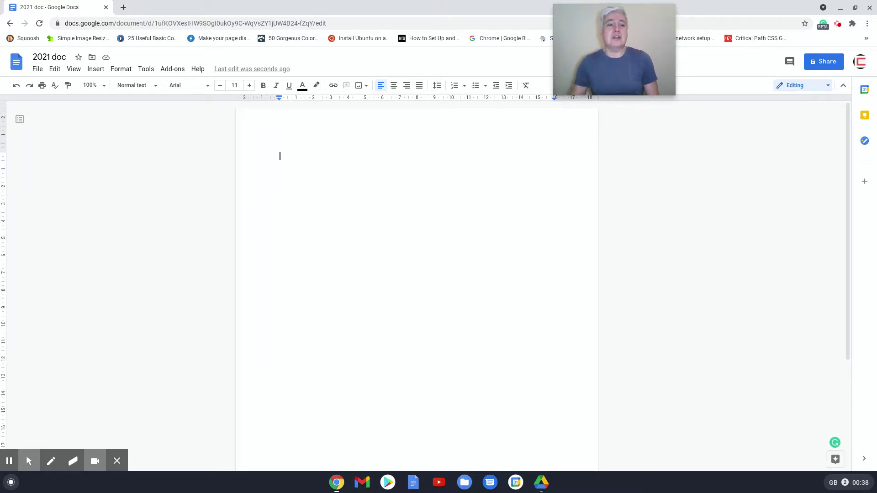
left_click(93, 58)
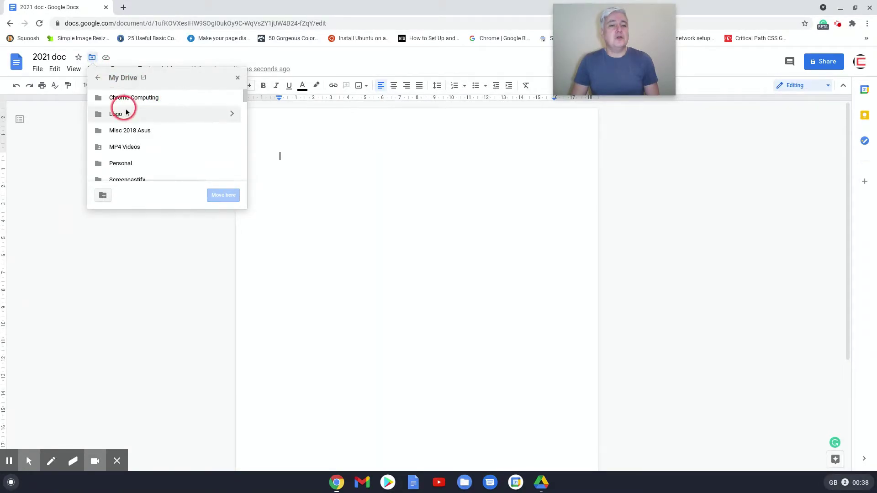
scroll(151, 121, "down", 3)
scroll(153, 129, "down", 5)
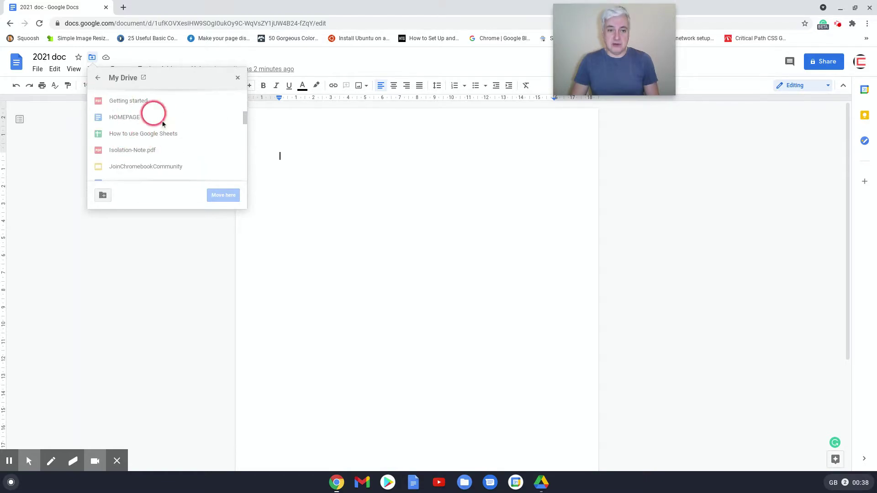
scroll(149, 135, "down", 10)
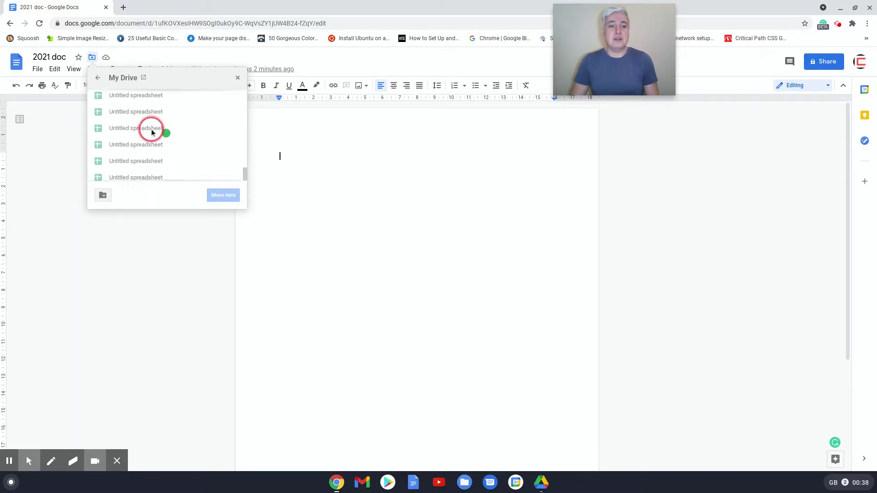
scroll(155, 134, "up", 15)
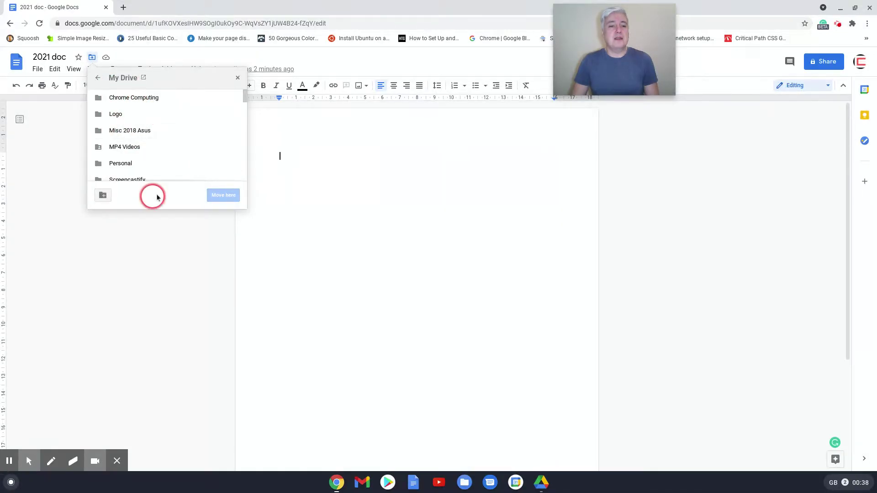
scroll(168, 137, "down", 2)
scroll(169, 137, "up", 2)
scroll(168, 136, "down", 2)
scroll(168, 136, "up", 2)
- View the top-level Drive locations among the move destinations, close the list and reopen it at My Drive
left_click(96, 79)
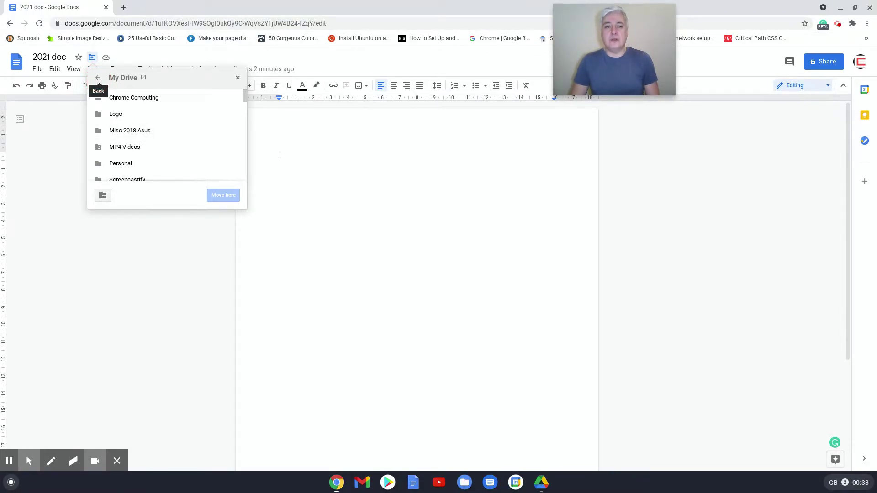
left_click(99, 79)
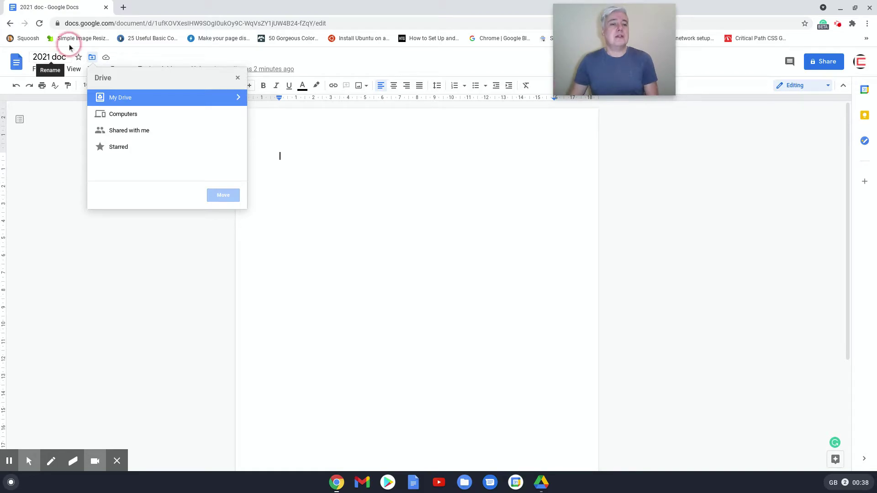
left_click(46, 168)
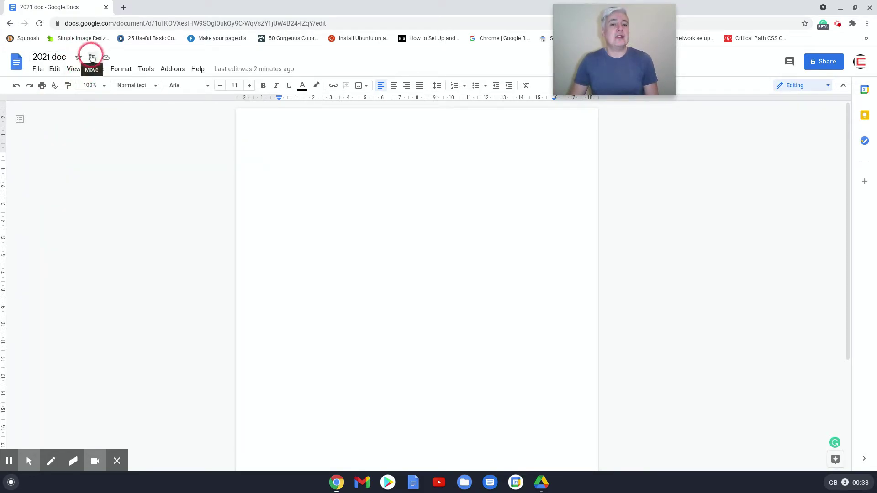
left_click(92, 57)
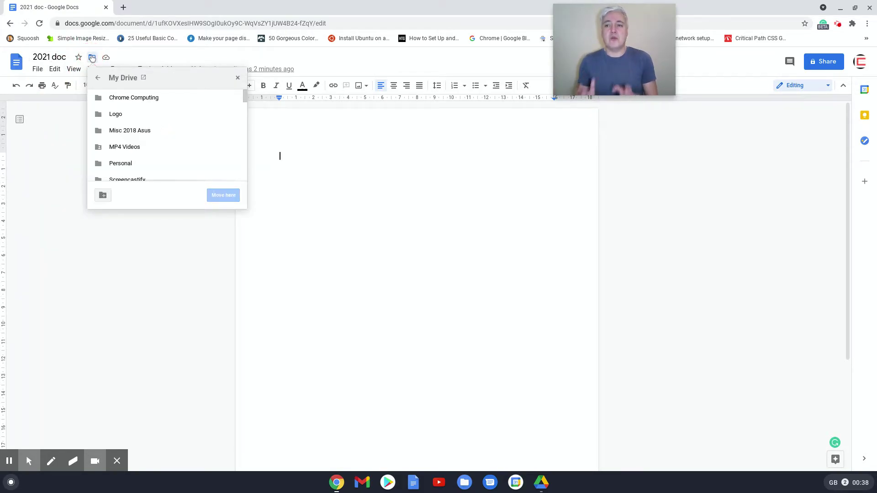
- Switch to Google Drive and create a folder named "Google Documents" in My Drive
left_click(541, 482)
scroll(426, 225, "down", 15)
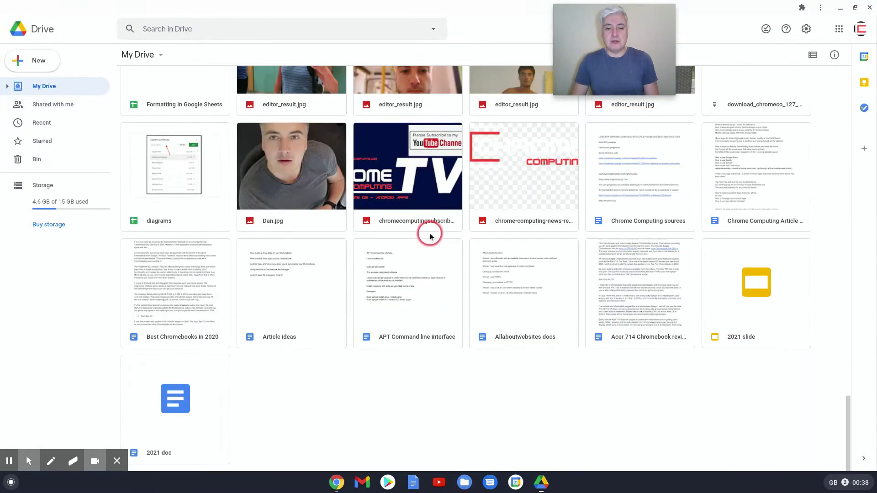
scroll(435, 235, "up", 15)
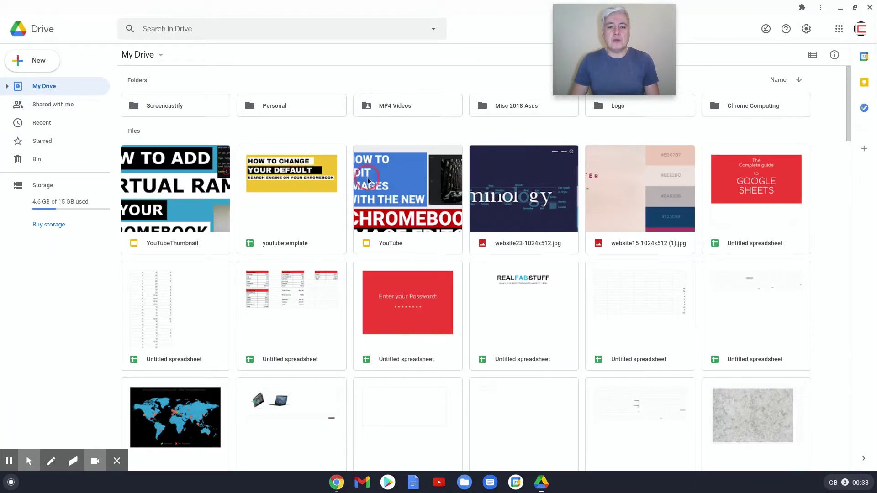
right_click(399, 129)
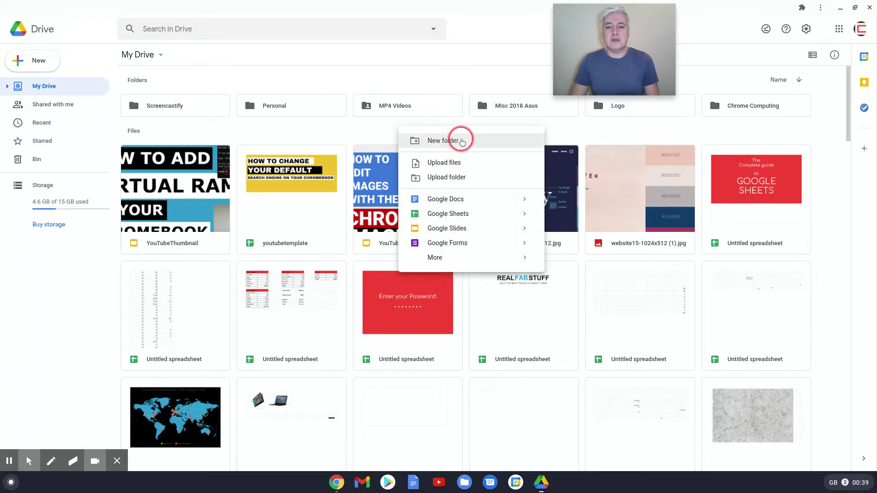
left_click(454, 136)
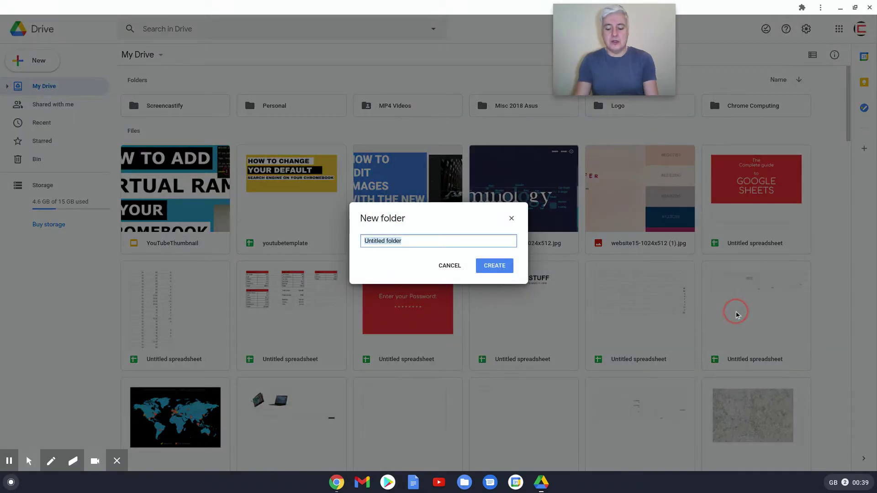
type("Google Documents")
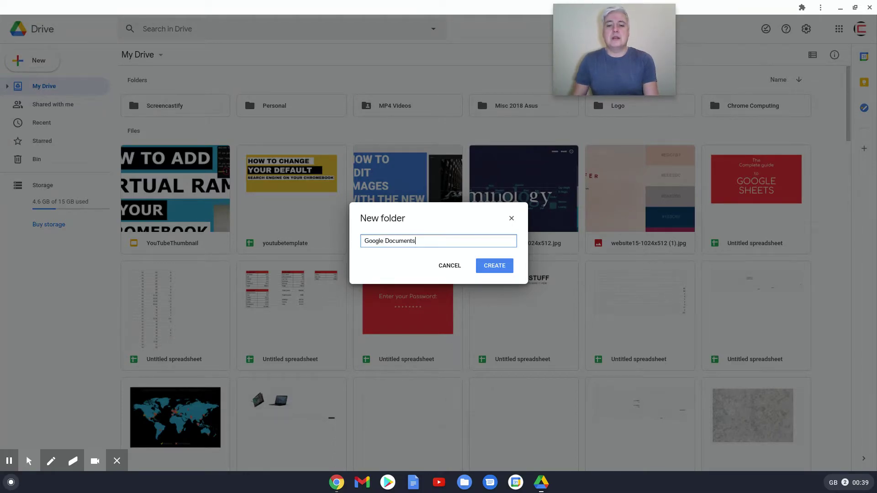
left_click(494, 265)
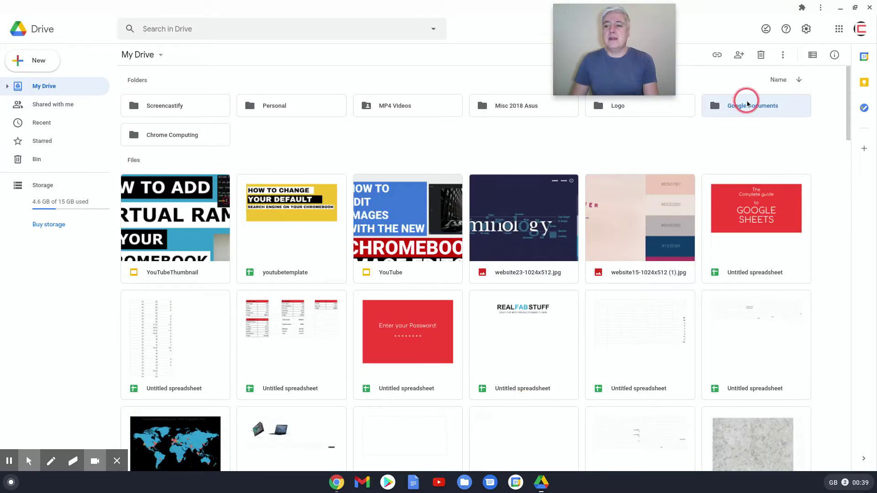
- Open the Google Documents folder and create a subfolder named "Google Docs" inside it
double_click(753, 110)
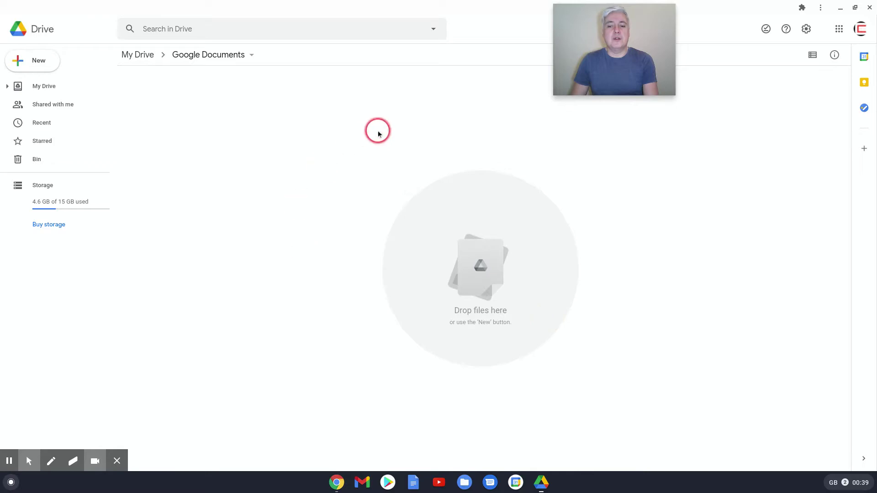
right_click(331, 138)
left_click(358, 149)
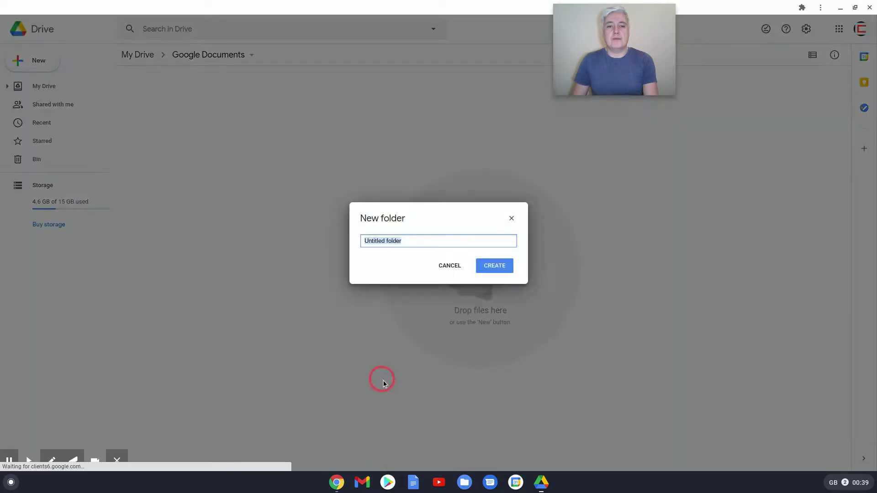
type("Google Docs")
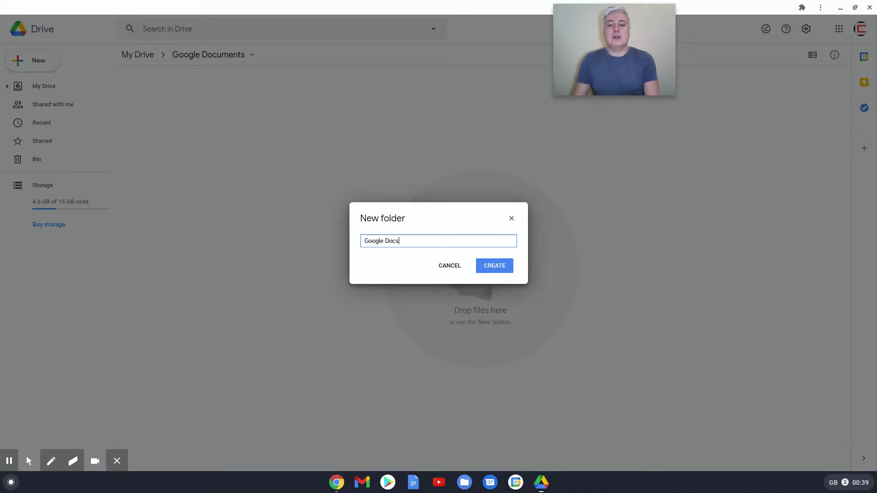
left_click(490, 269)
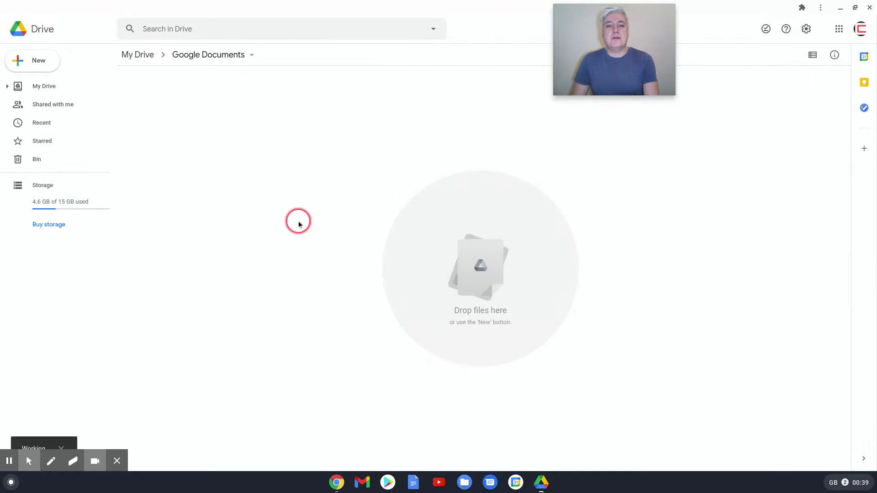
- Create a second subfolder named "Google Sheets" in the Google Documents folder
right_click(321, 144)
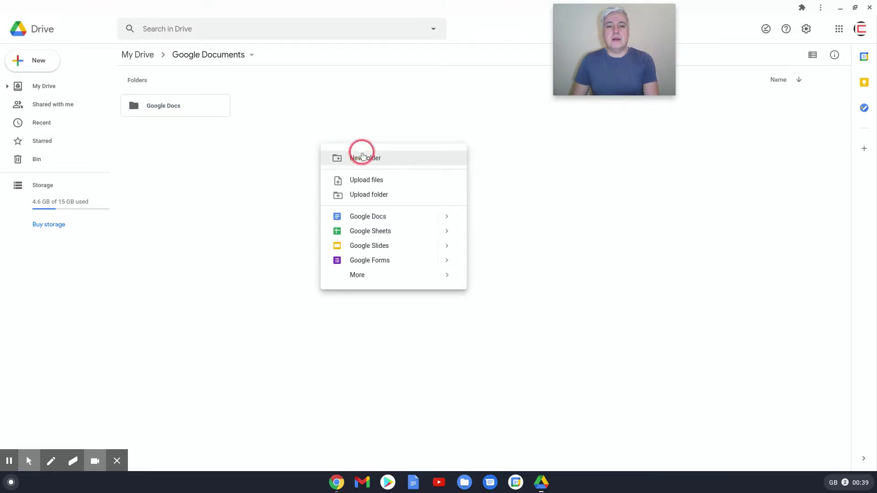
left_click(363, 158)
type("Google Sheets")
left_click(489, 267)
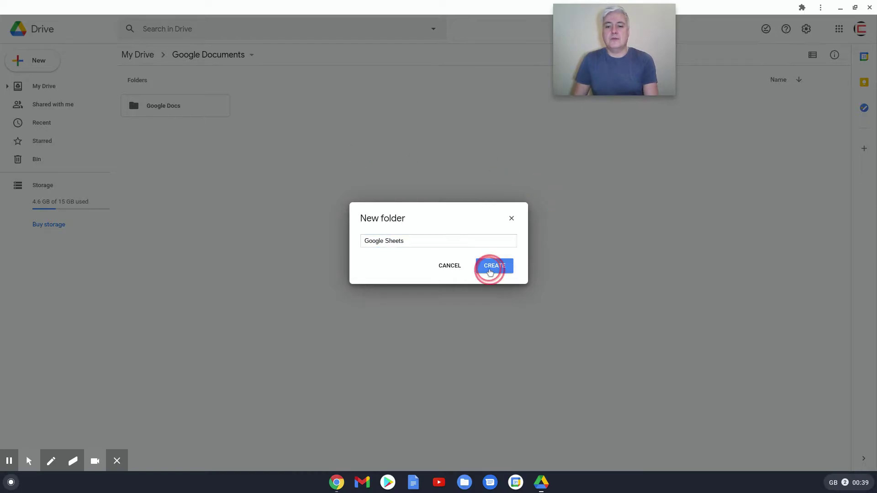
- Create a third subfolder named "Google Slides" in the Google Documents folder and open it
right_click(298, 185)
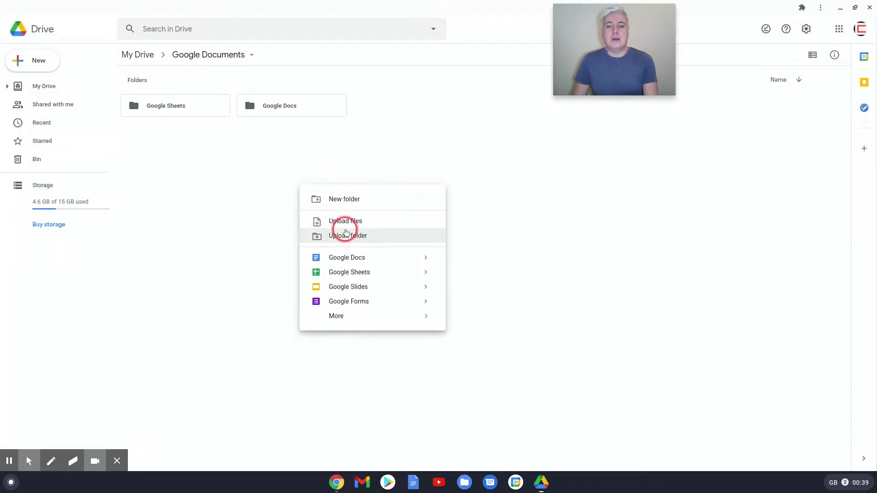
left_click(348, 206)
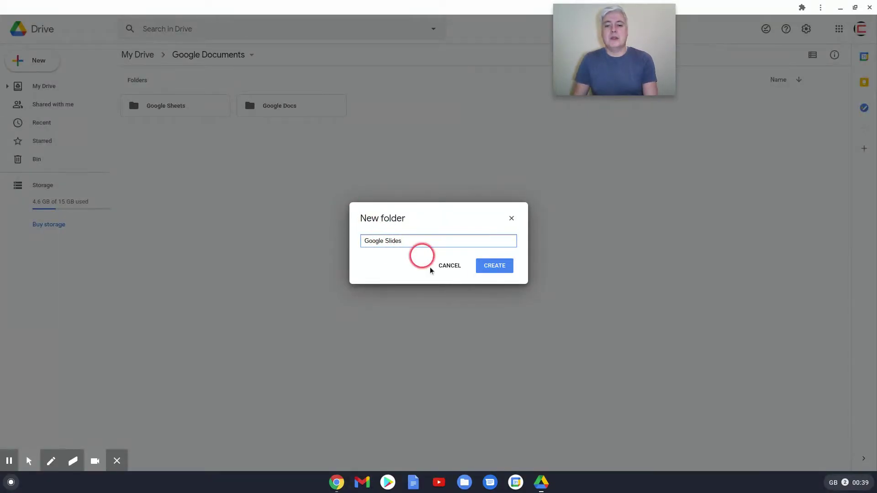
left_click(493, 266)
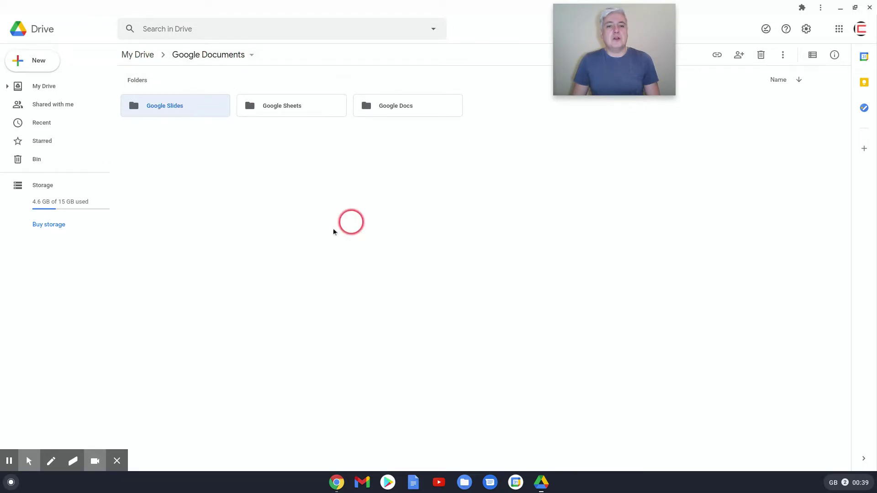
double_click(172, 109)
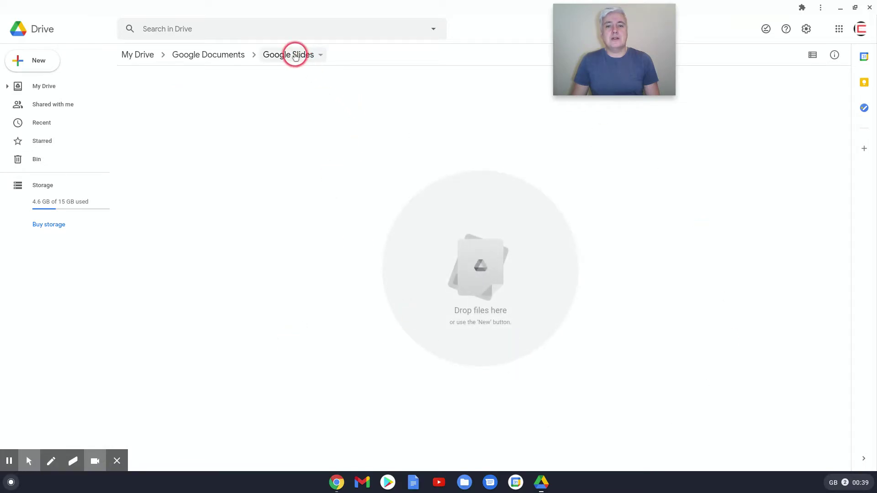
- Return to My Drive, then switch to the "2021 doc" document and dismiss its list of move destinations
left_click(136, 55)
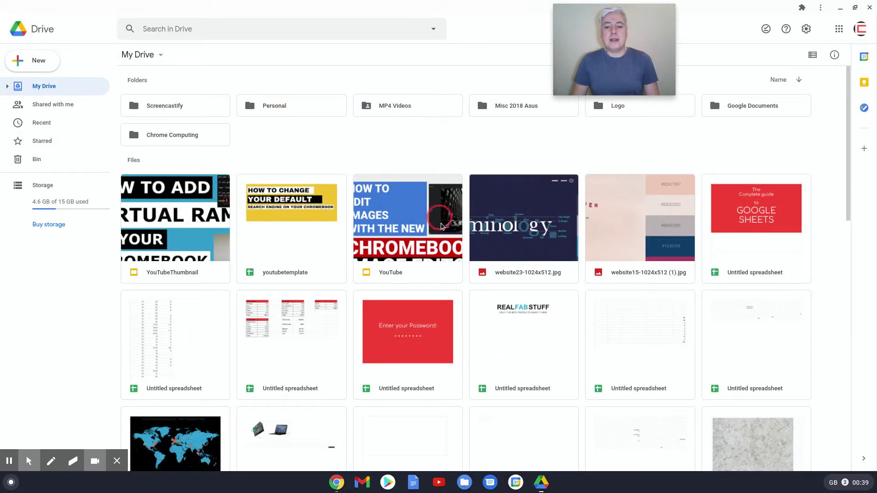
left_click(337, 483)
left_click(577, 377)
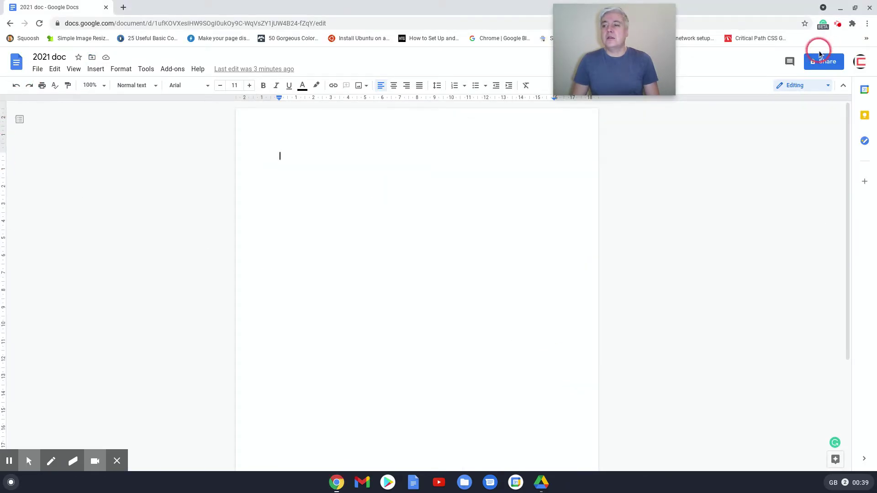
- Close the "2021 doc" document, open Google Docs and create a new blank document
left_click(868, 8)
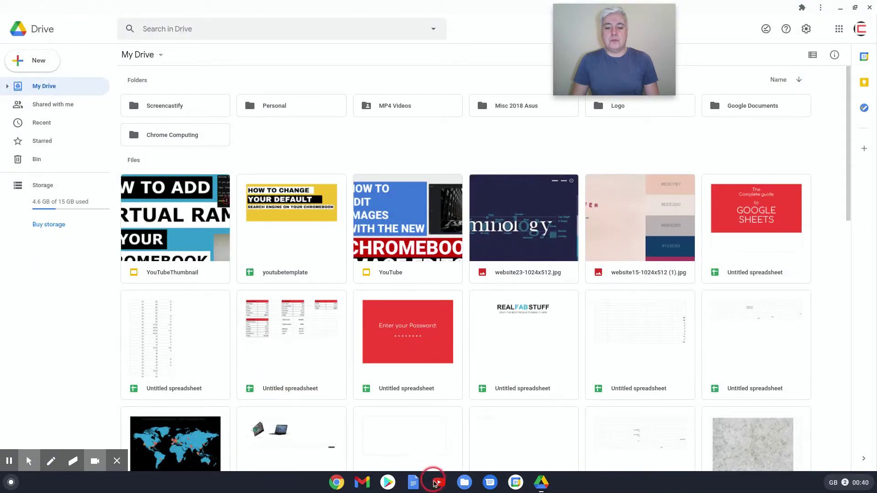
left_click(411, 479)
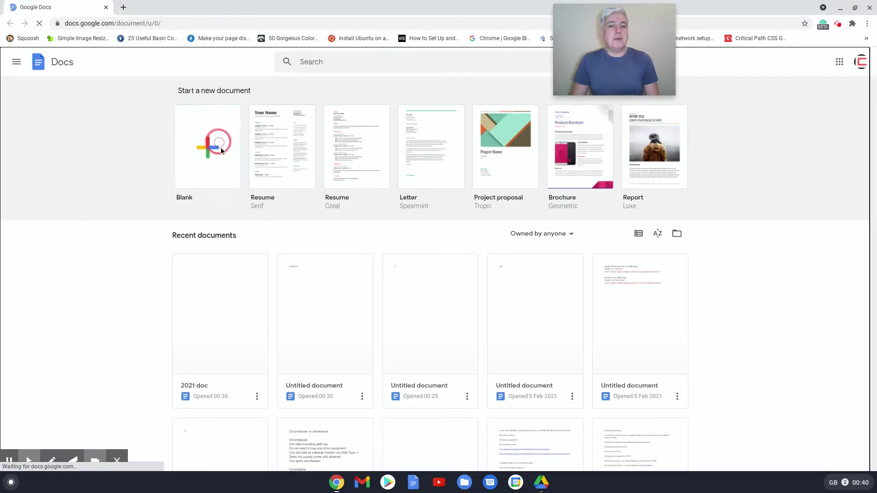
left_click(421, 345)
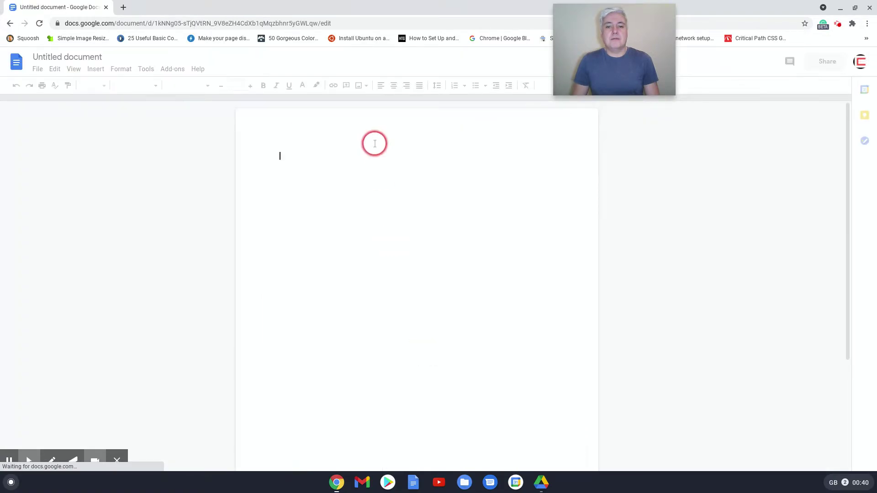
- Enter the line "Learning how to use Google Drive with Docs" in the blank document
type("LEasr")
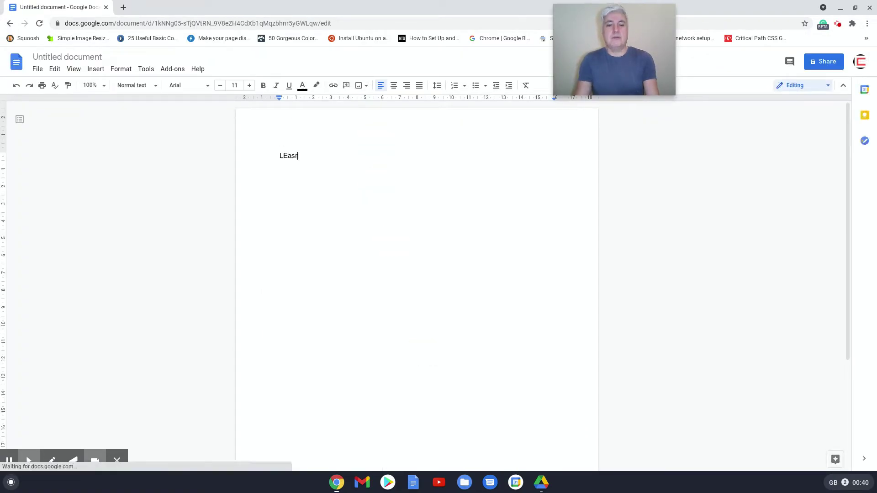
key("BackSpace")
key("BackSpace")
key("Caps_Lock")
type("EARN")
key("BackSpace")
key("BackSpace")
key("BackSpace")
key("Caps_Lock")
type("earning how to use Google Drive with Docs")
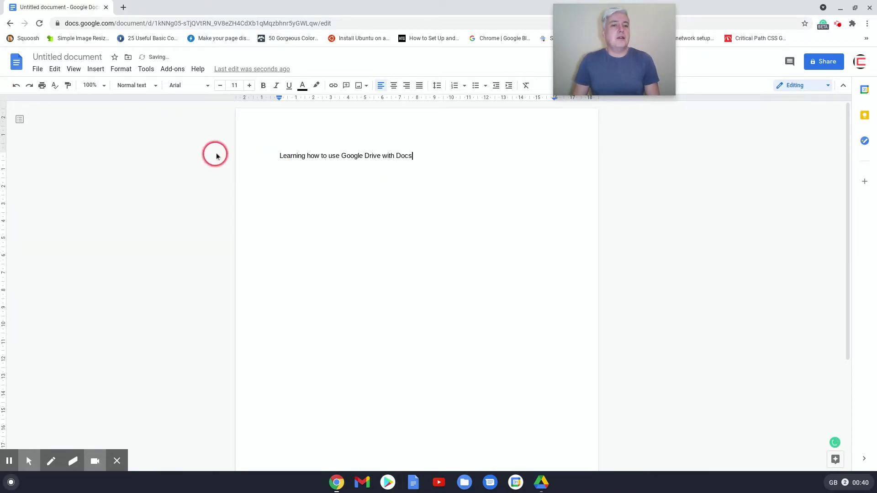
- Rename the untitled document as "Learning"
left_click(73, 59)
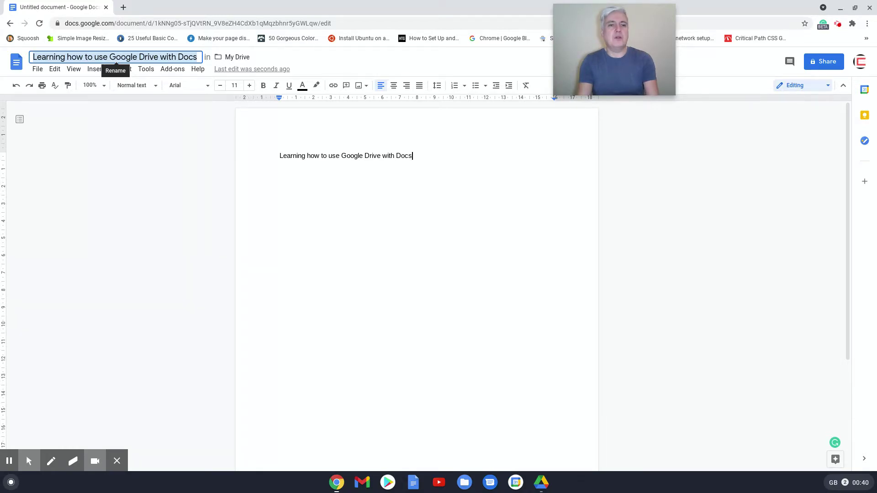
type("Learning")
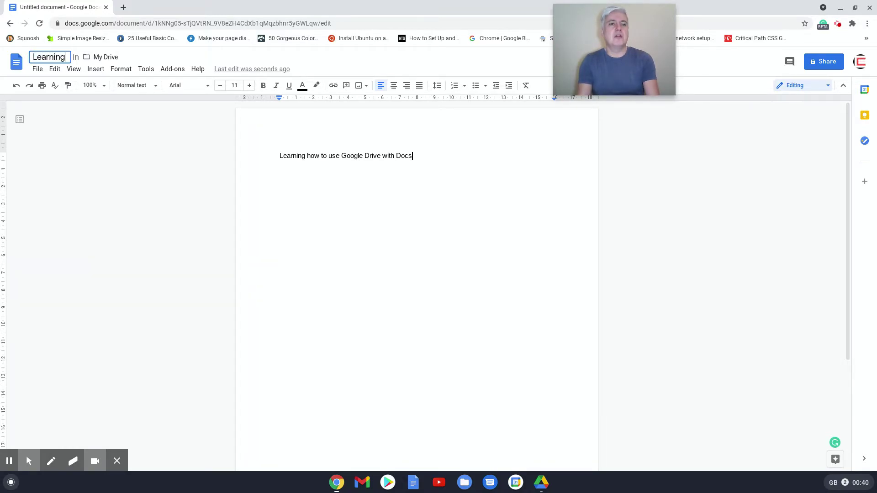
key("Return")
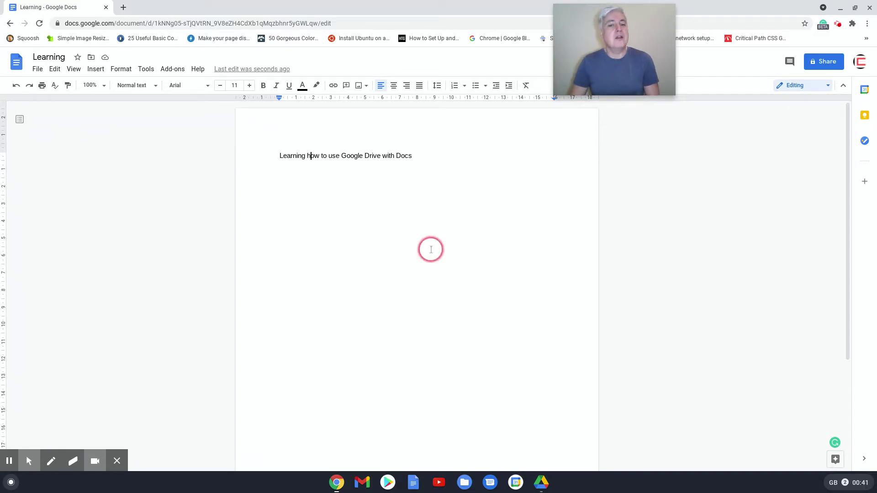
left_click(408, 195)
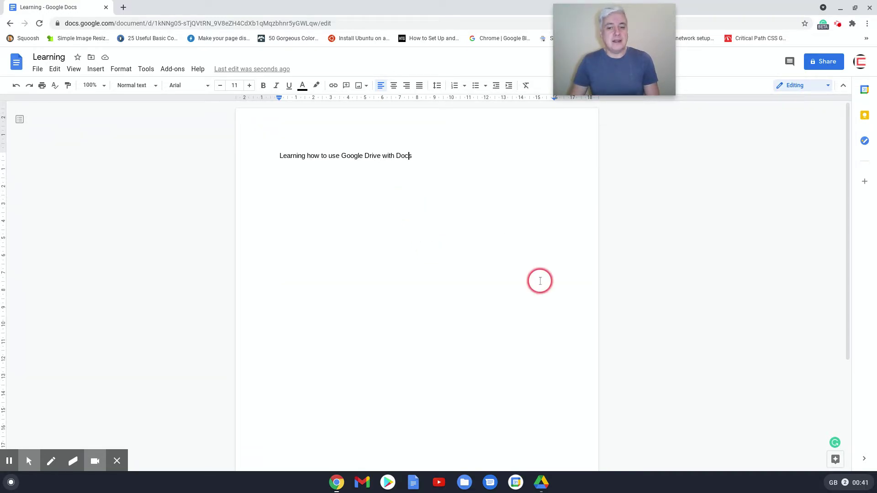
left_click(38, 69)
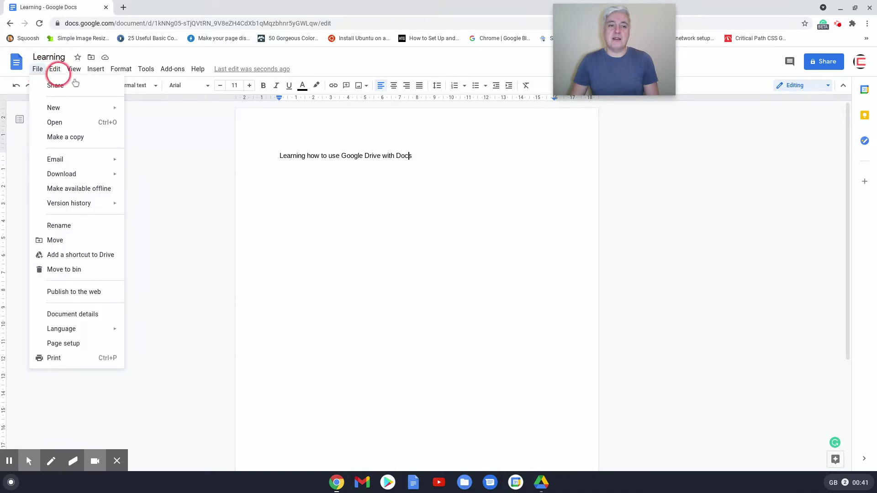
mouse_move(54, 69)
left_click(315, 240)
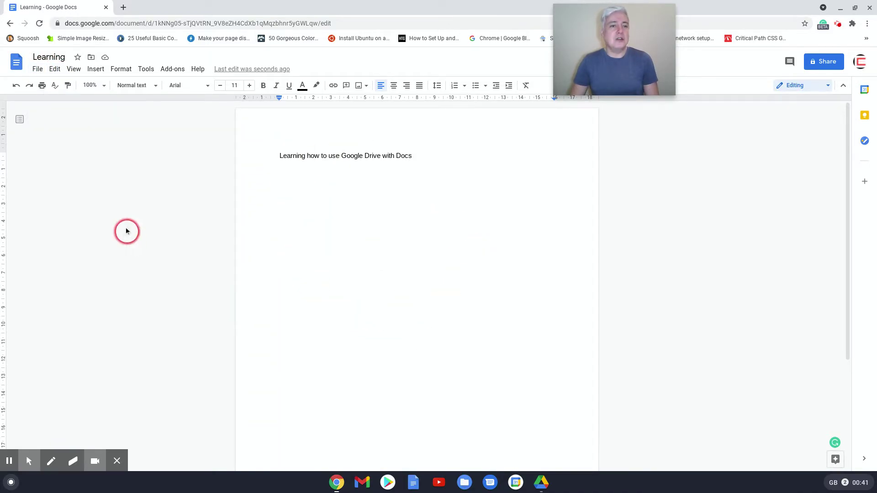
- Move the "Learning" document into the "Google Docs" subfolder of the Google Documents folder
left_click(92, 57)
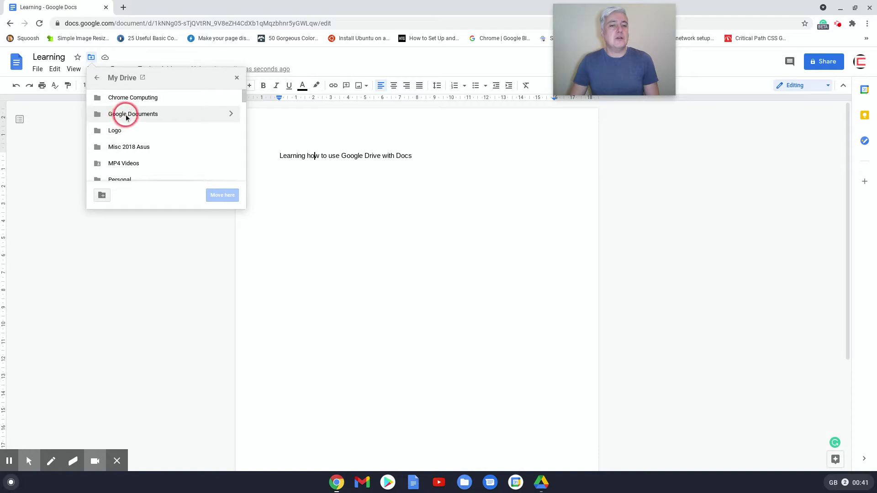
left_click(127, 115)
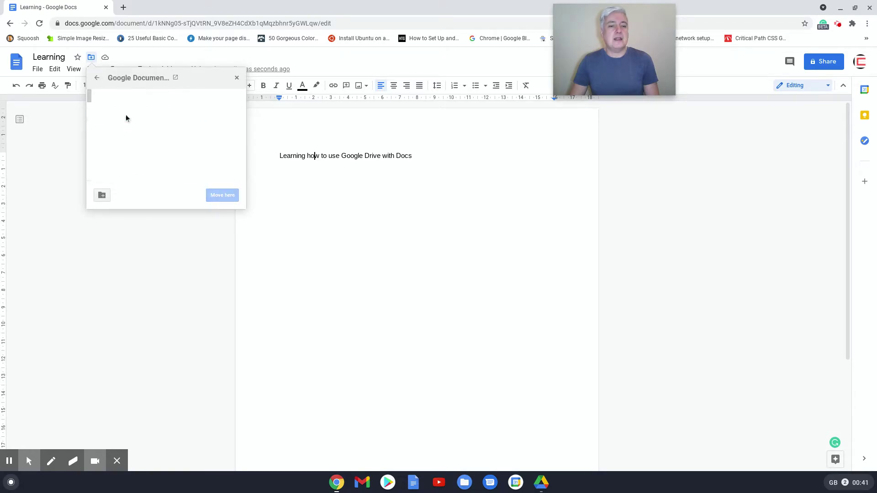
left_click(98, 78)
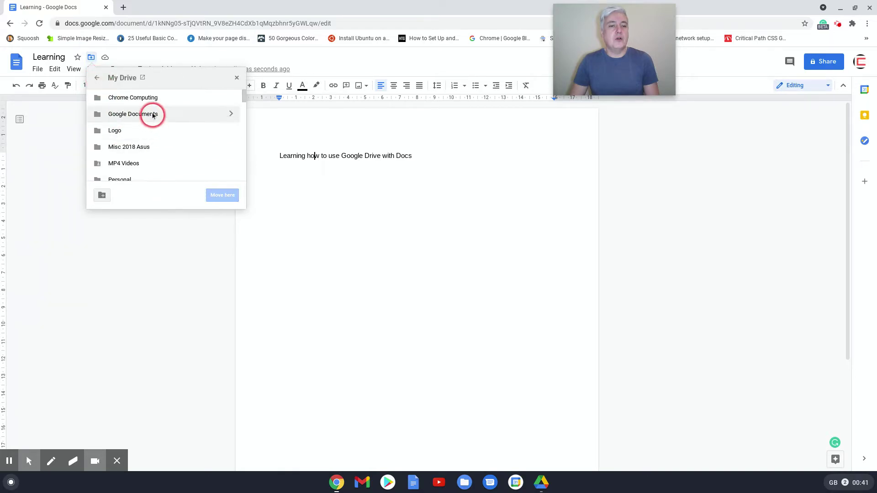
left_click(232, 116)
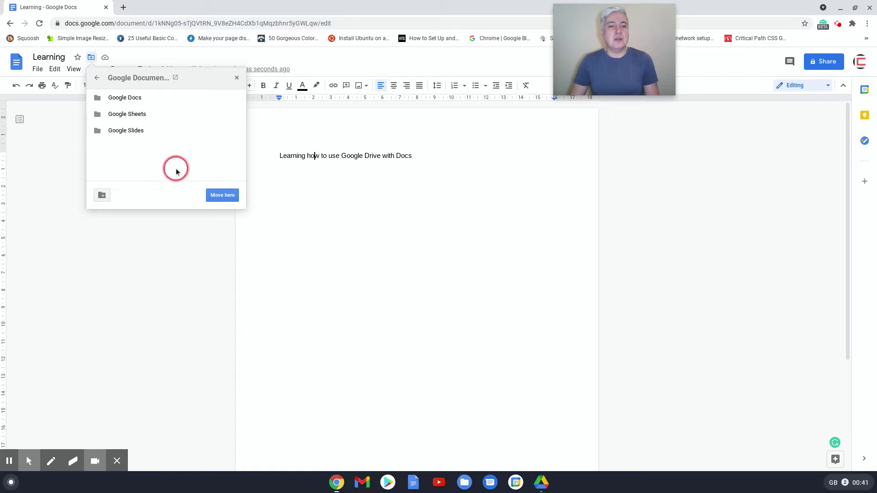
double_click(131, 102)
left_click(223, 197)
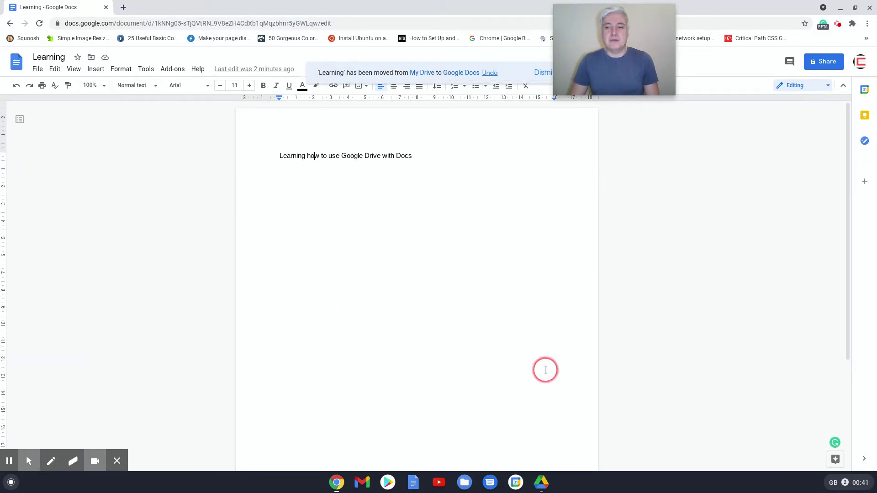
- Switch to Google Drive and open the "Google Docs" subfolder of Google Documents to check for the moved document
left_click(541, 482)
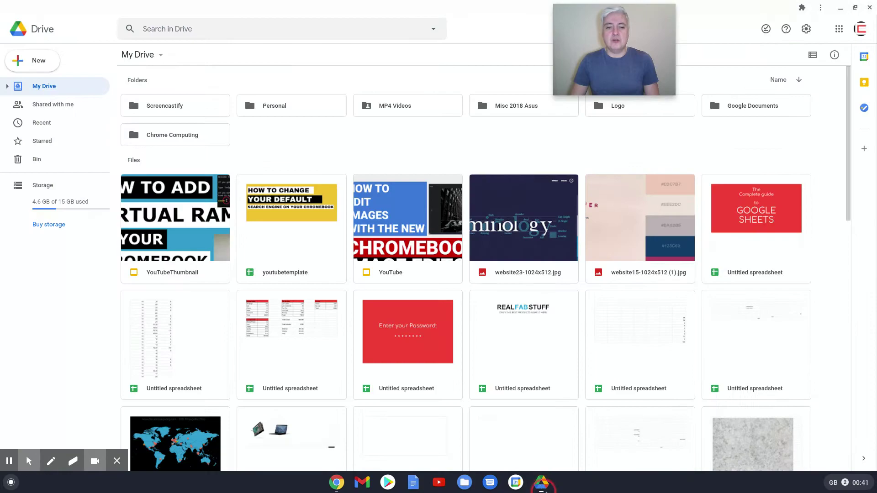
scroll(379, 294, "down", 10)
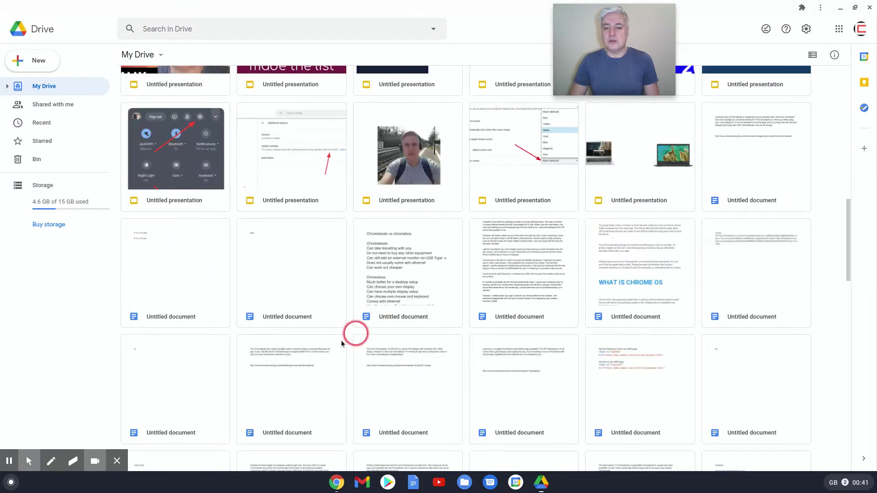
scroll(479, 337, "up", 10)
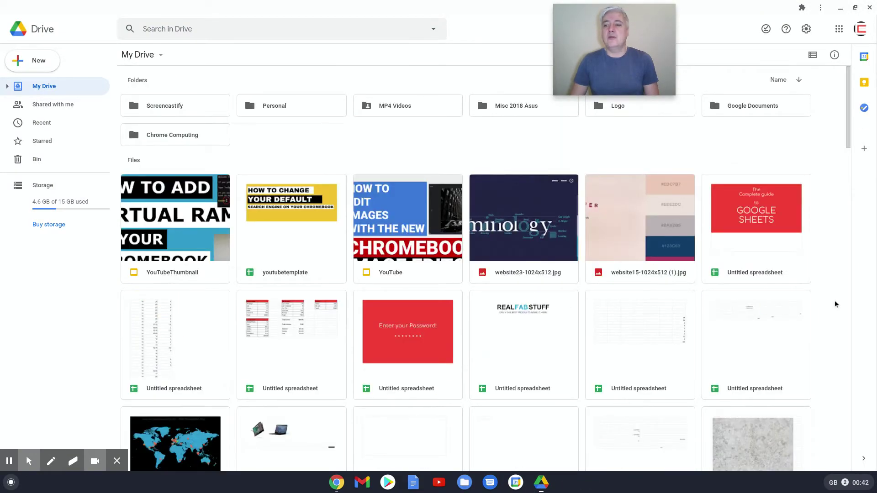
double_click(746, 108)
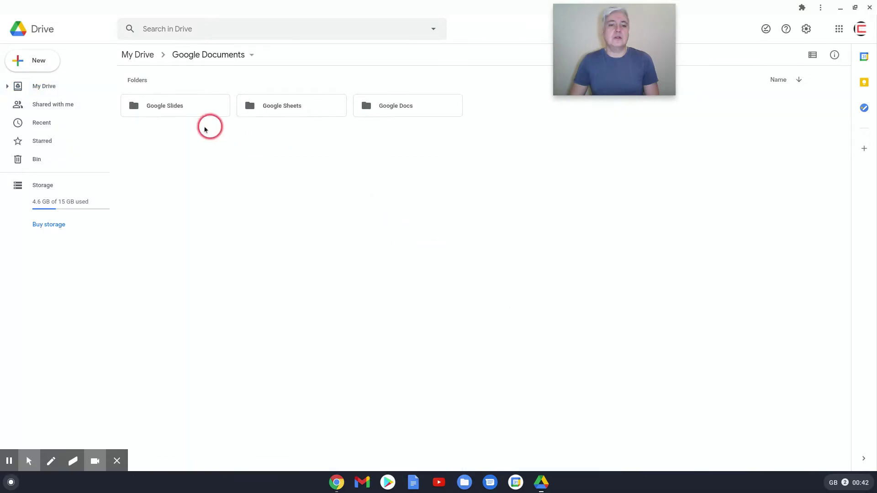
double_click(390, 110)
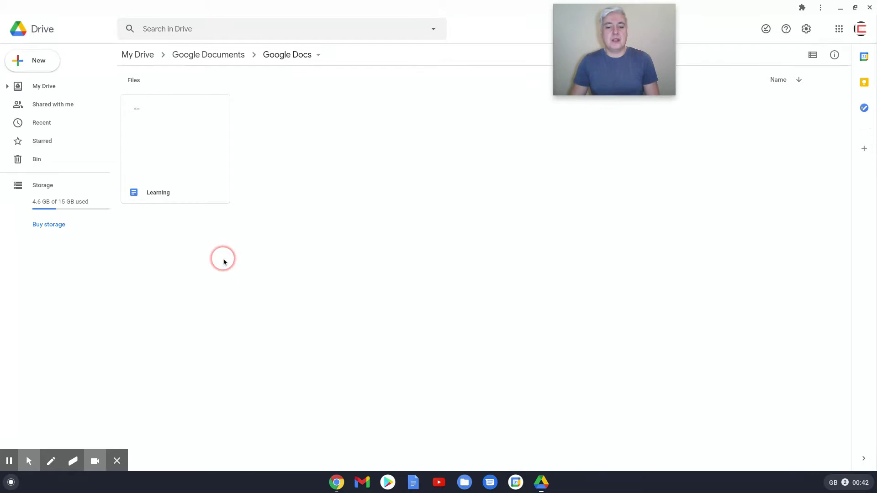
- Switch to the open "Learning" document, then return to Google Drive
left_click(335, 488)
left_click(336, 488)
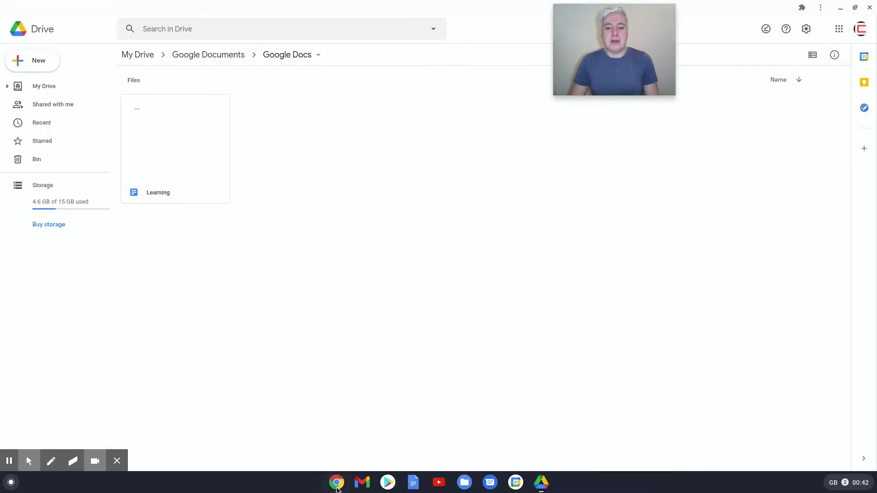
left_click(336, 488)
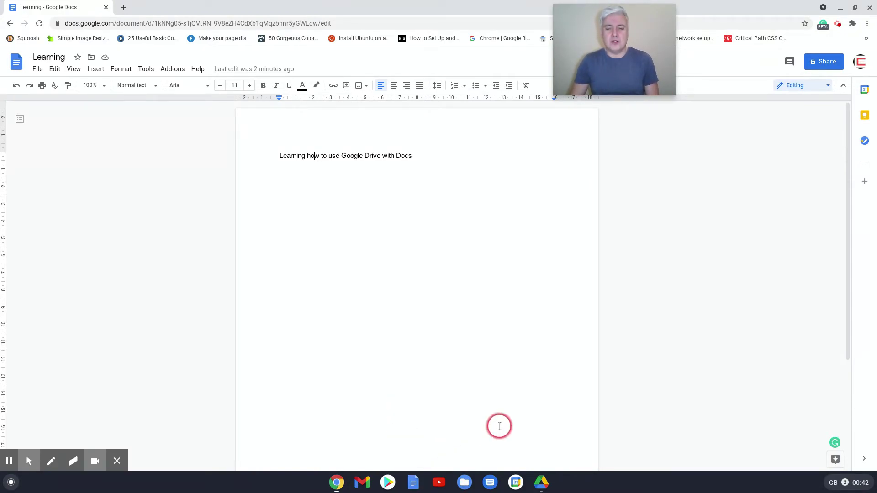
left_click(540, 483)
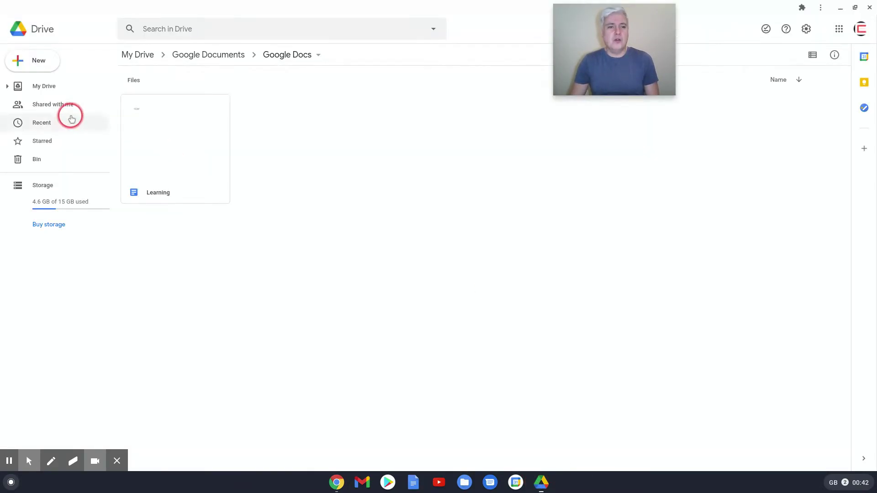
- Return to the My Drive overview and look through its folders and files
left_click(37, 36)
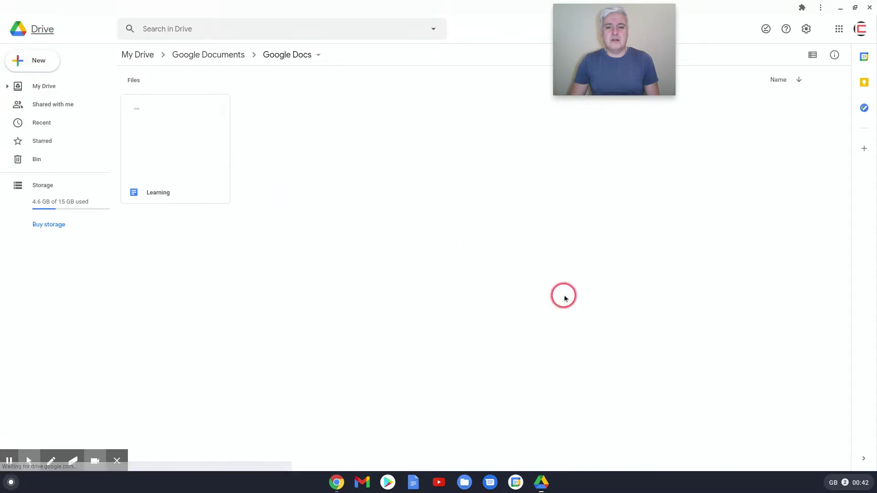
scroll(441, 290, "down", 5)
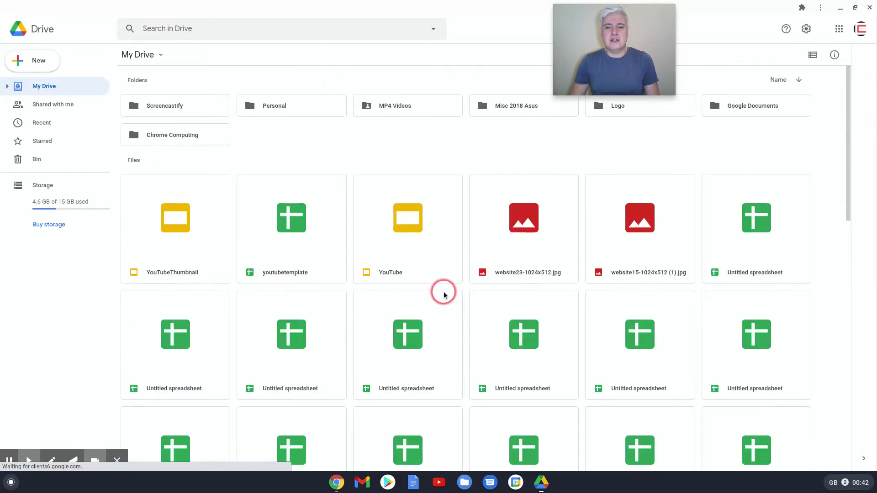
scroll(462, 305, "down", 13)
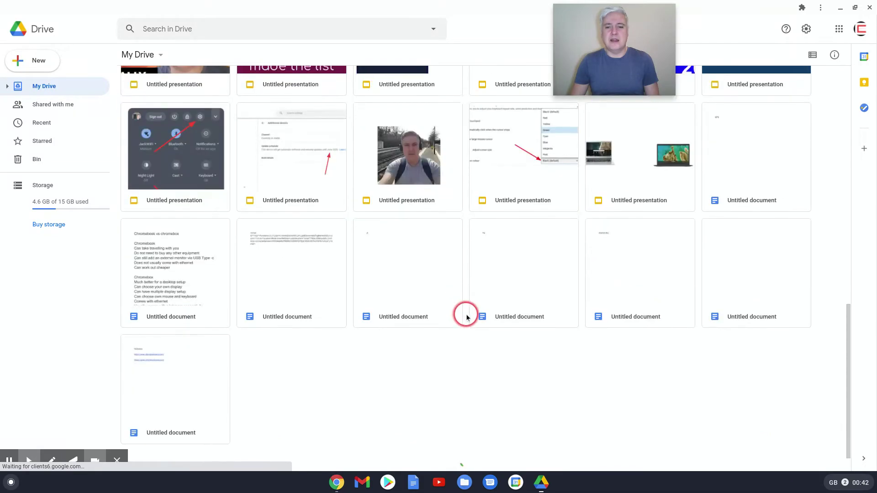
scroll(469, 318, "up", 14)
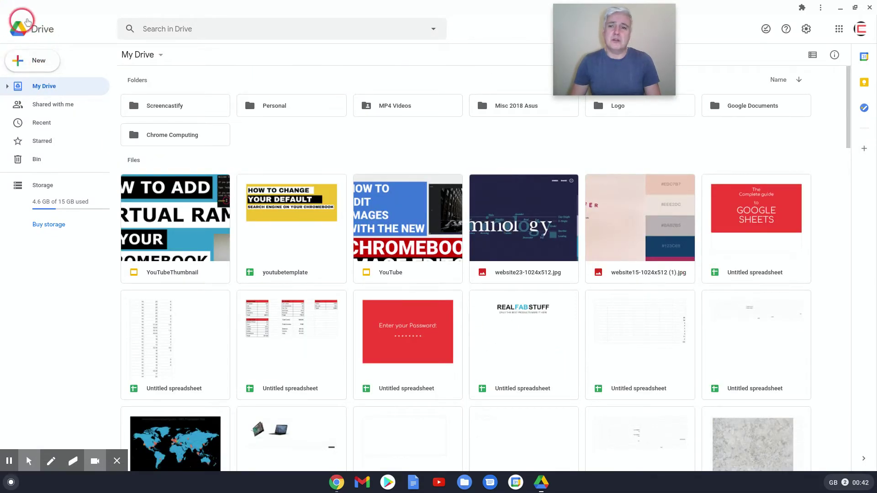
left_click(37, 27)
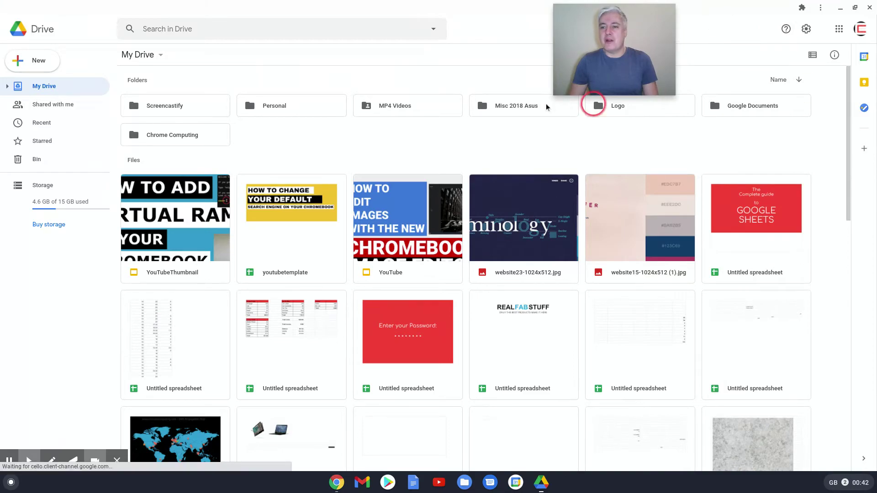
- Switch to the "Learning" document, review its general preferences and cancel without changing them
left_click(336, 483)
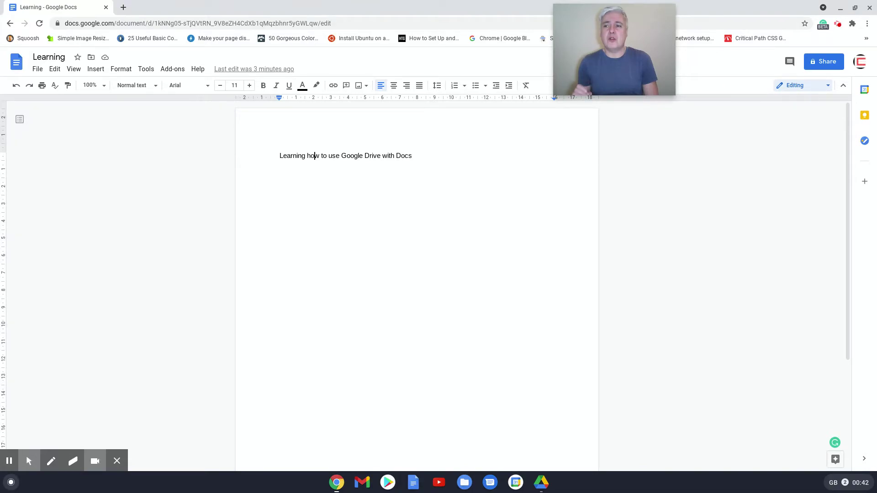
left_click(145, 69)
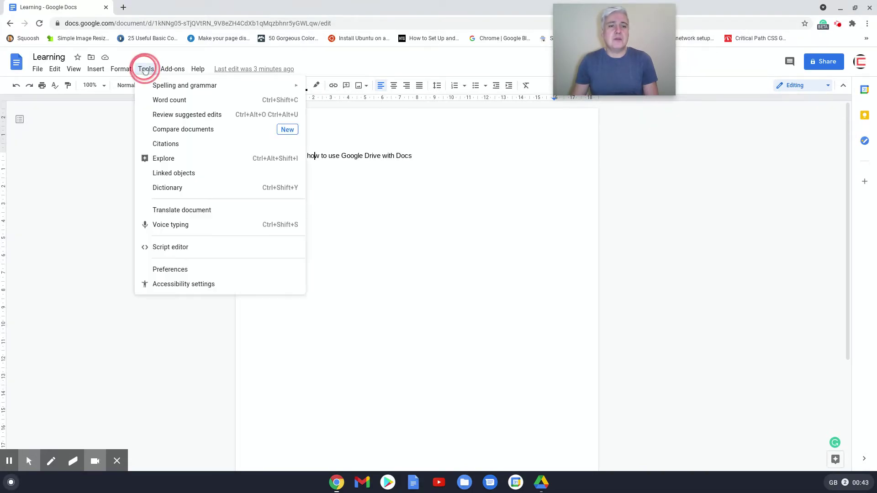
left_click(189, 270)
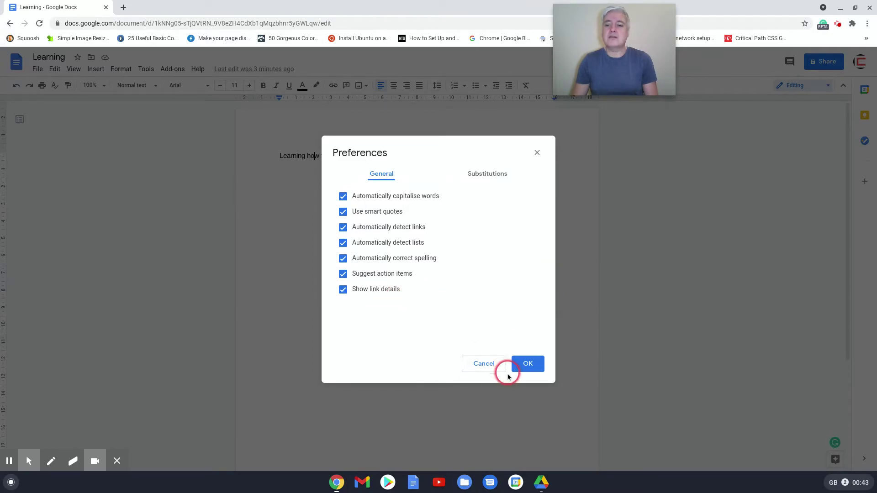
left_click(488, 364)
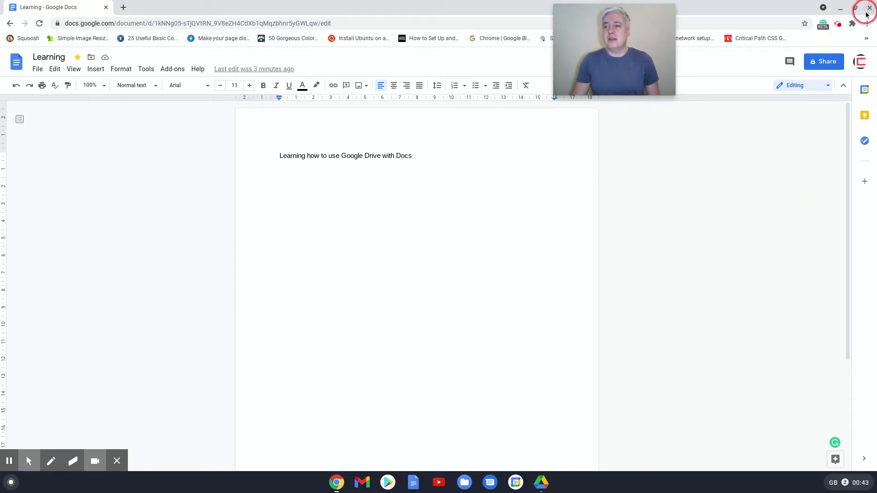
- Close the "Learning" document and view the Starred files in Google Drive
left_click(870, 8)
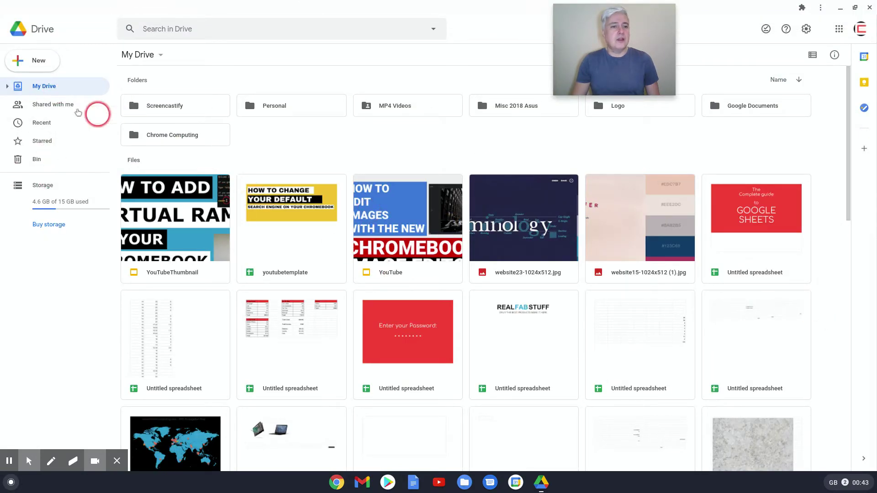
left_click(43, 143)
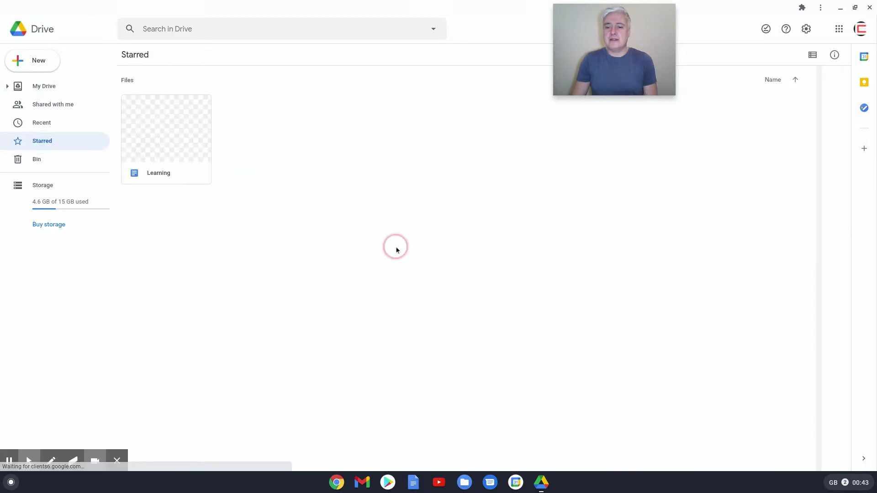
right_click(337, 482)
left_click(361, 425)
left_click_drag(44, 10, 876, 98)
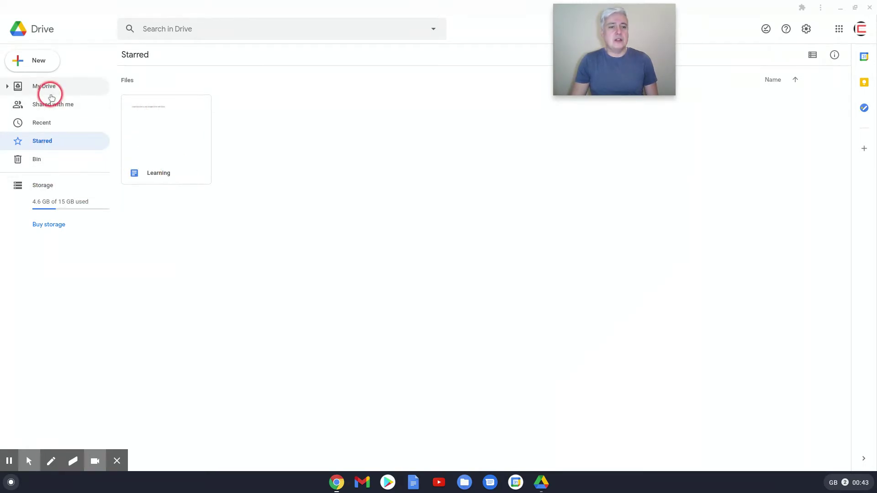
- Add the youtubetemplate spreadsheet from My Drive to Starred and view the Starred list
left_click(34, 86)
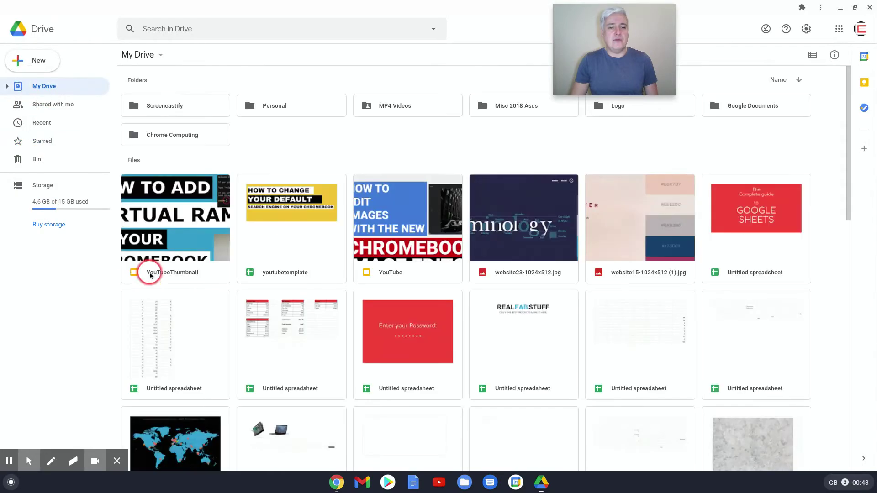
right_click(265, 210)
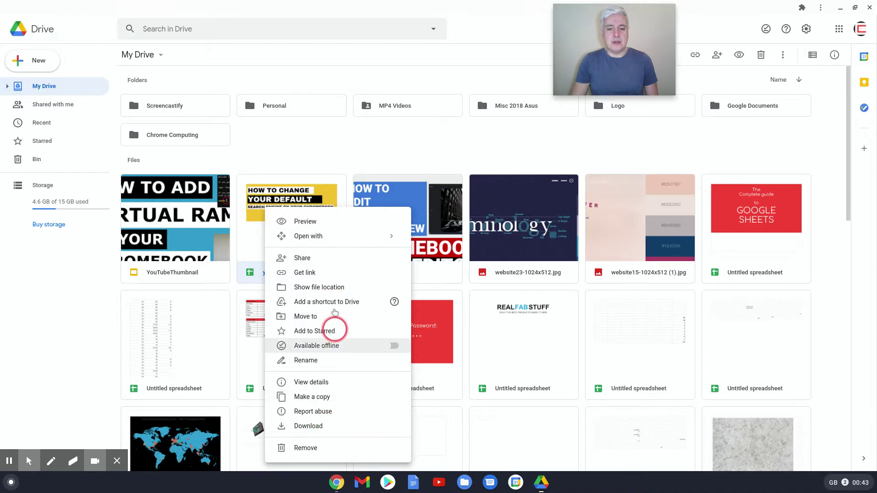
left_click(322, 337)
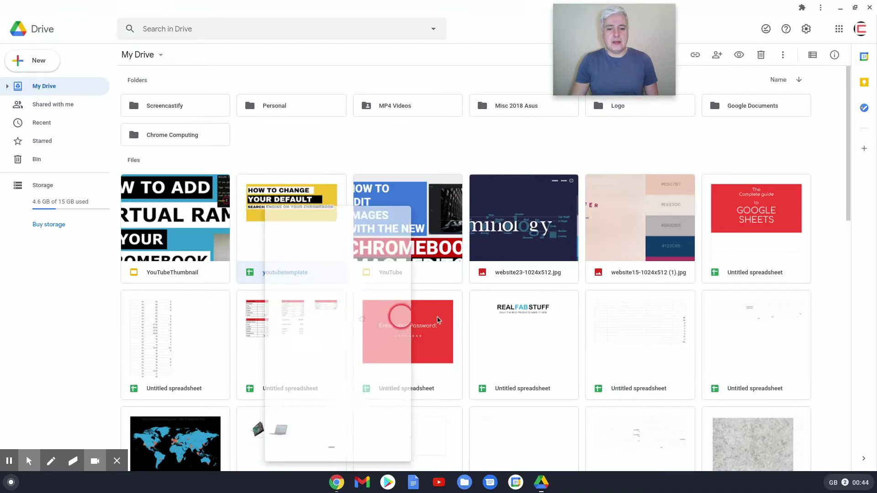
left_click(42, 139)
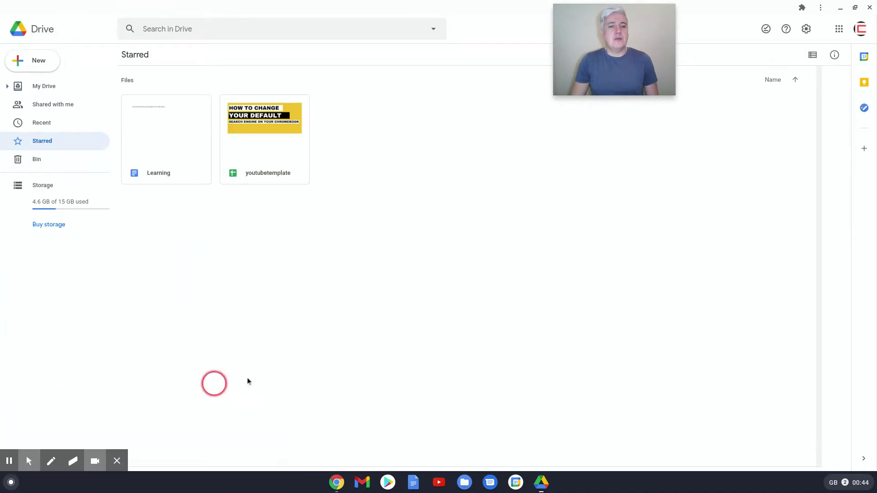
- Remove the youtubetemplate spreadsheet and the Learning document from Starred
right_click(263, 128)
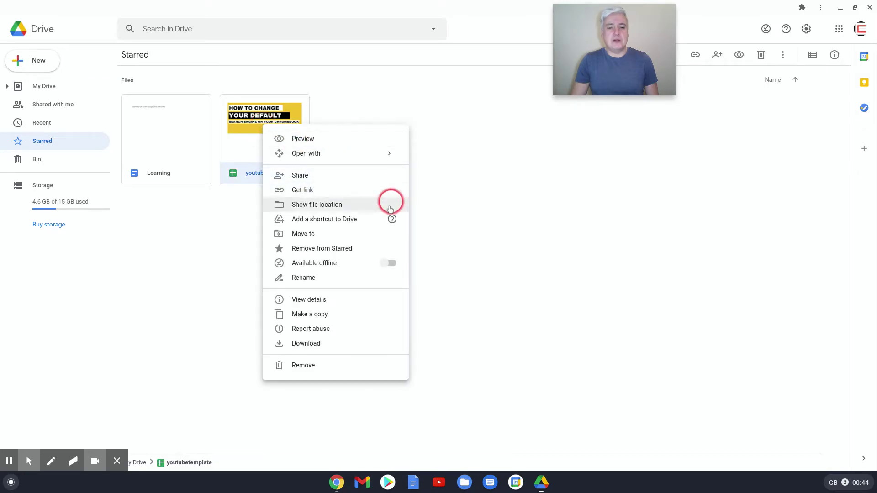
left_click(323, 249)
right_click(150, 128)
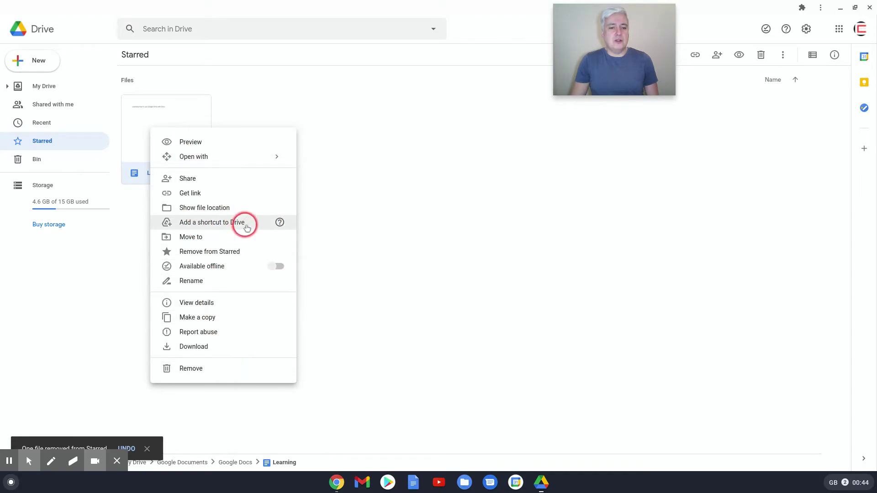
left_click(224, 252)
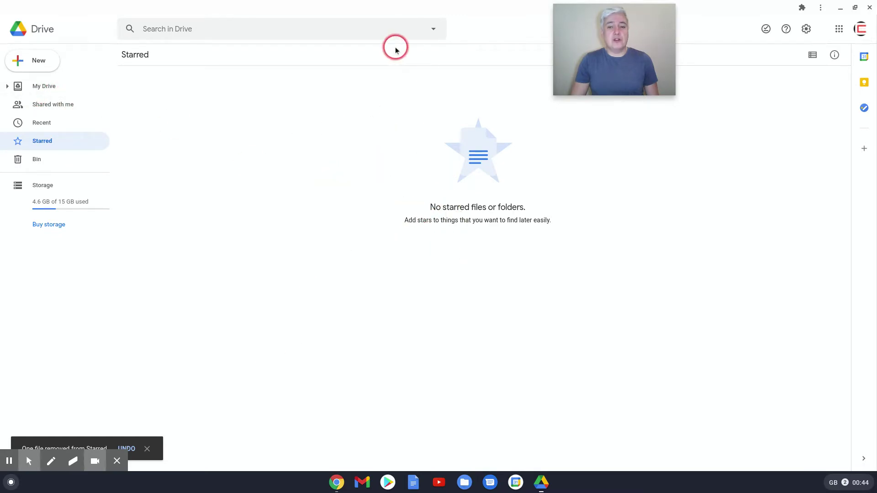
- Close Google Drive, open Google Docs and look through the recent documents
left_click(870, 8)
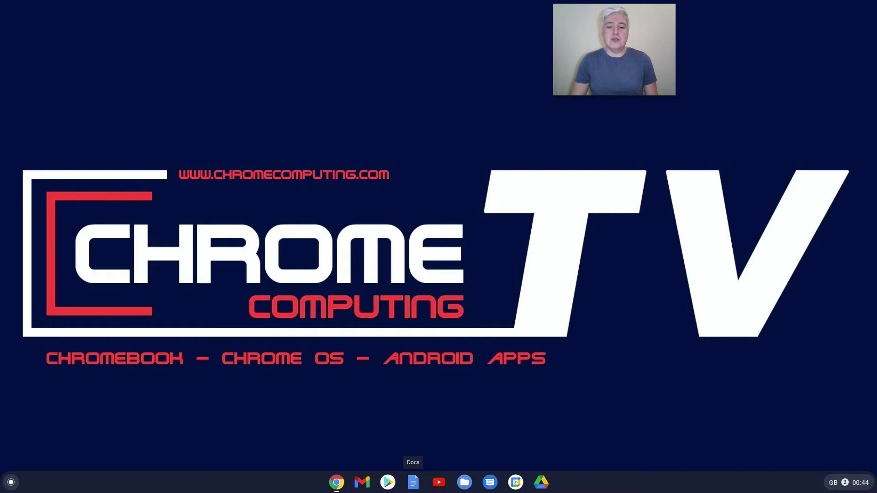
left_click(413, 482)
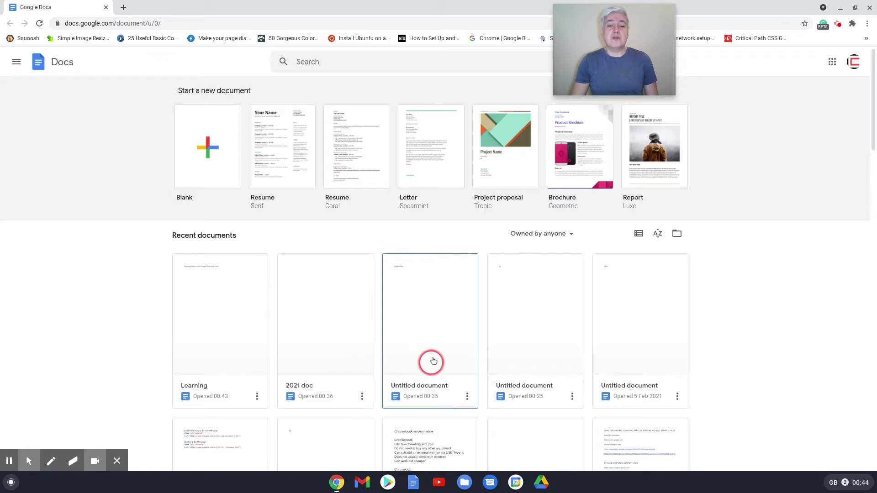
scroll(449, 305, "down", 3)
scroll(449, 301, "up", 3)
scroll(457, 311, "down", 10)
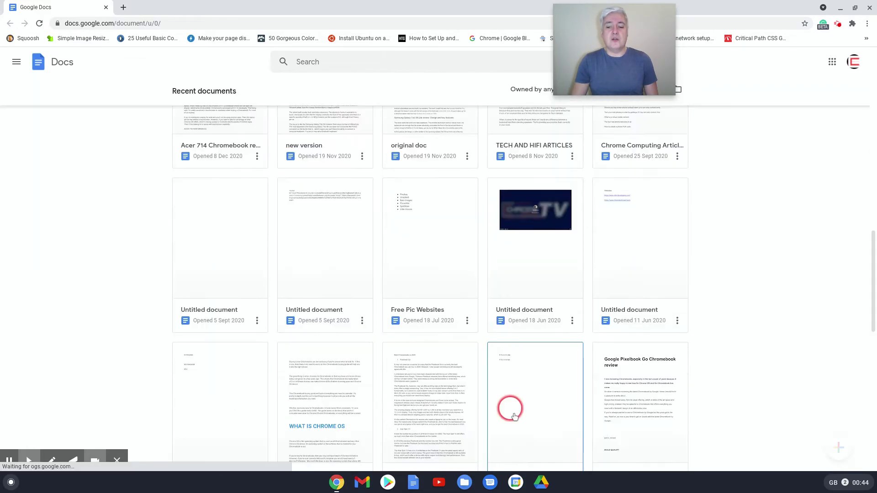
- Open Google Drive and look through the My Drive files, then return to the Google Docs window and close it
left_click(542, 483)
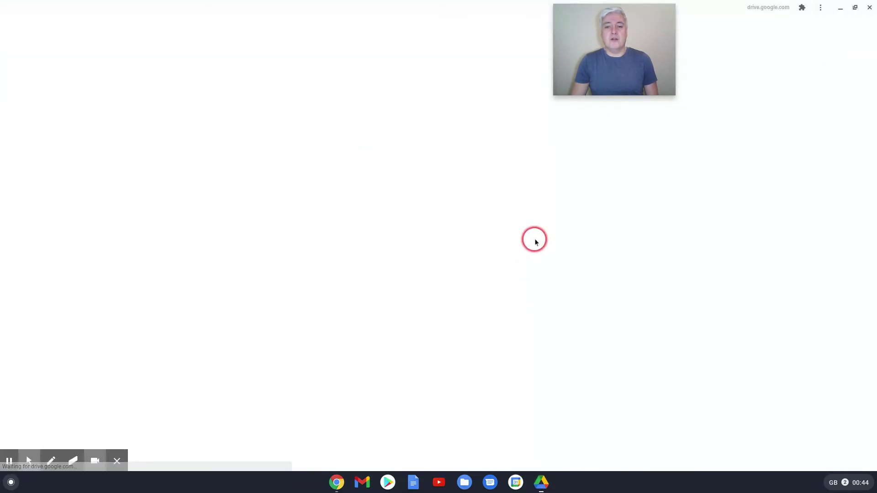
scroll(581, 286, "down", 15)
scroll(588, 294, "up", 15)
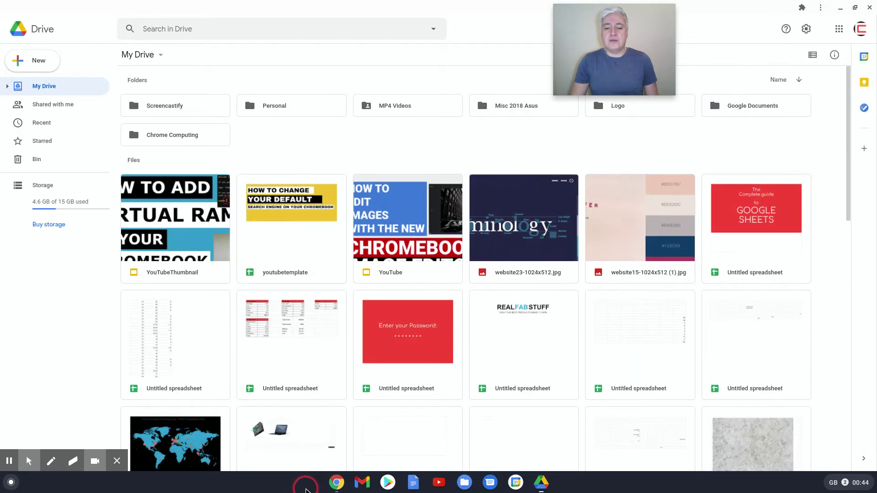
left_click(329, 485)
left_click(355, 456)
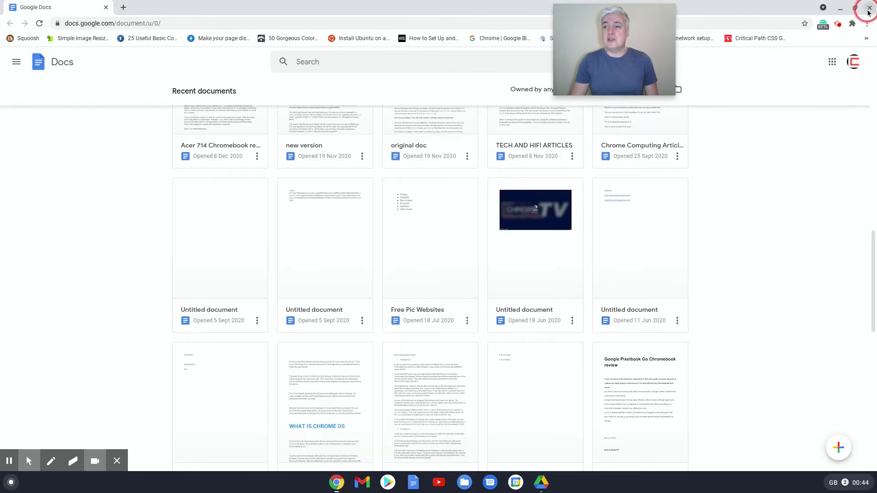
left_click(869, 9)
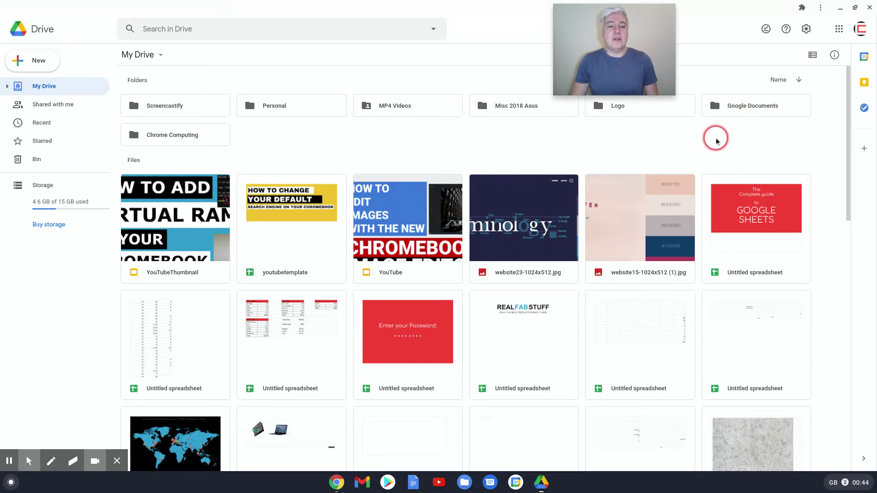
- Add the Google Documents folder in My Drive to Starred and view the Starred list
right_click(757, 110)
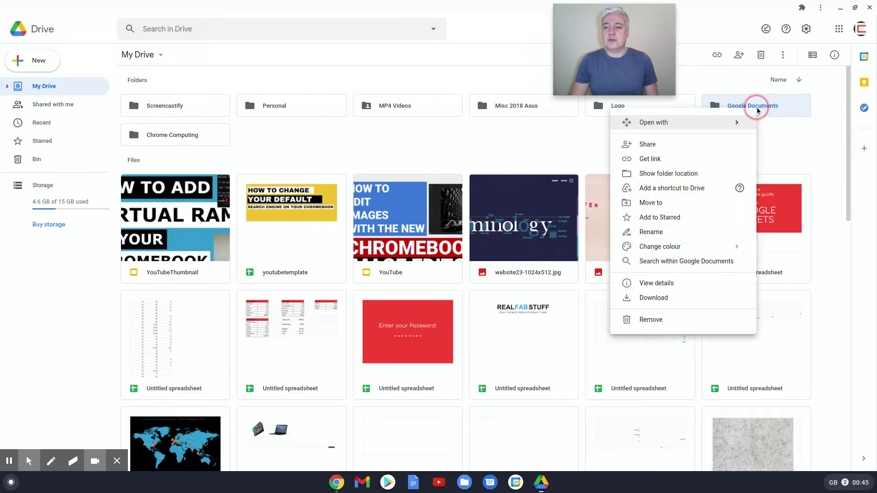
left_click(665, 218)
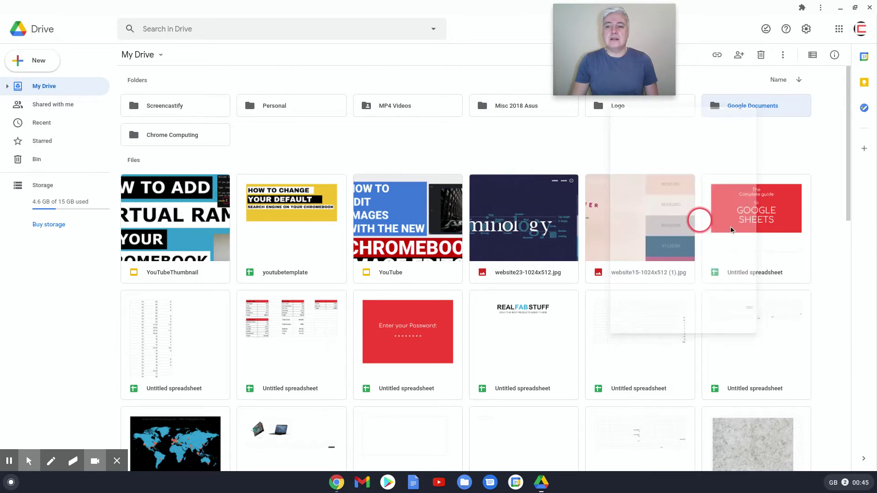
right_click(727, 426)
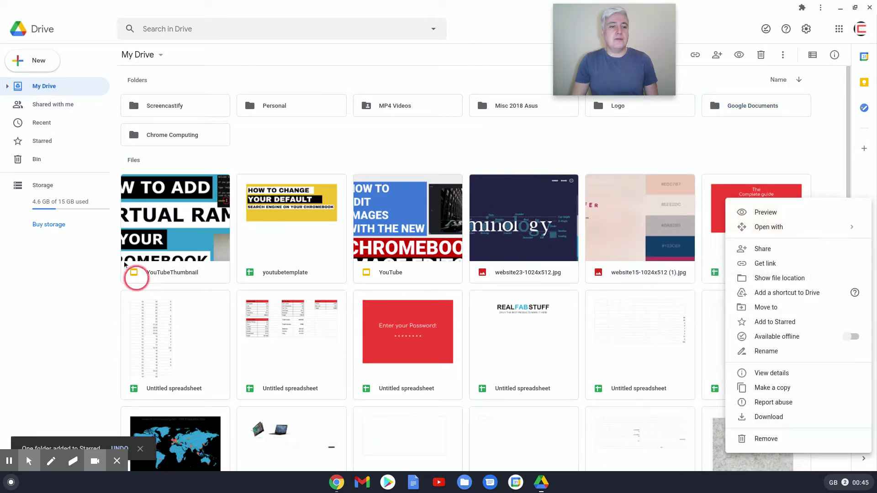
left_click(66, 357)
scroll(355, 325, "down", 1)
left_click(42, 141)
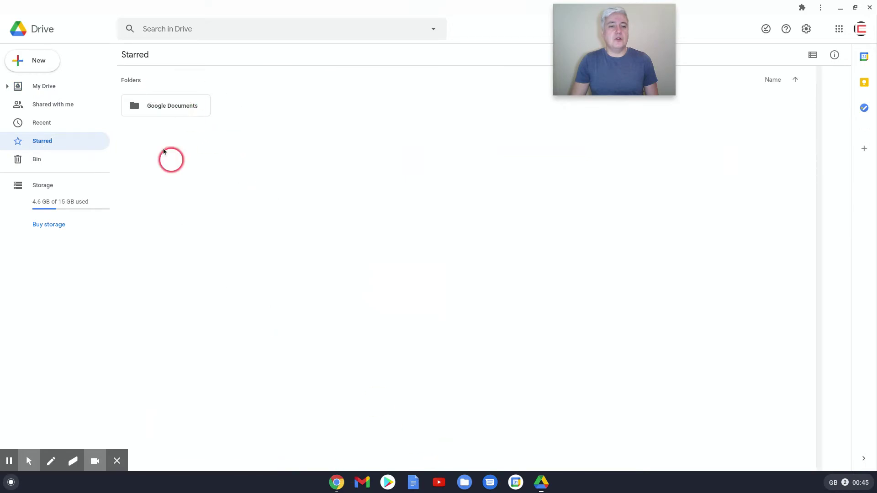
- Open the starred Google Documents folder, look inside its Google Slides subfolder and return to My Drive
double_click(161, 111)
left_click(178, 107)
double_click(177, 108)
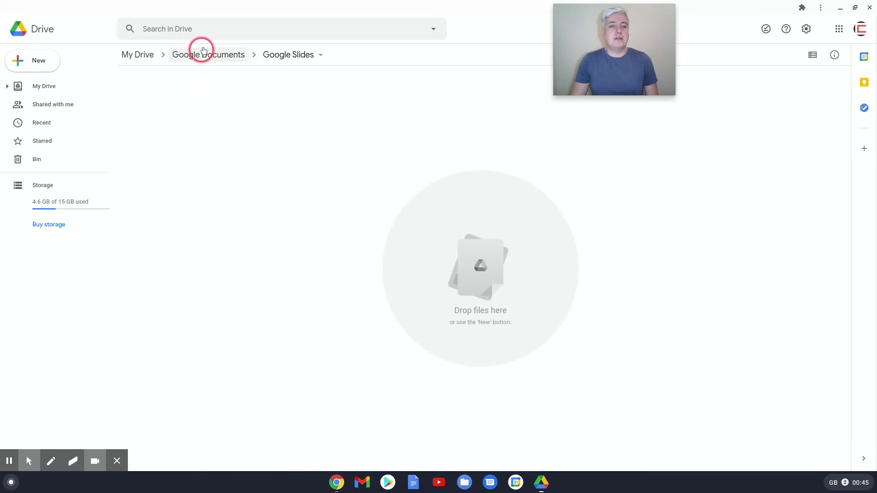
left_click(139, 56)
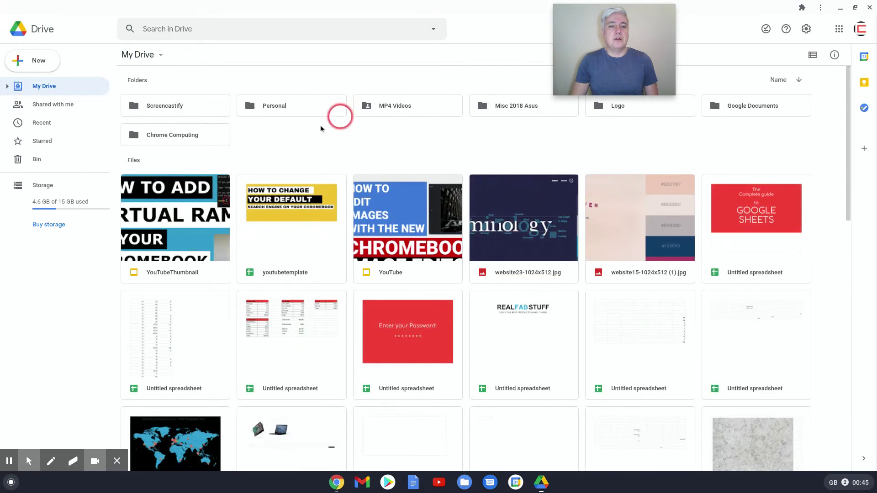
- Open the Google Documents folder from Starred again and go into its Google Docs subfolder
left_click(28, 140)
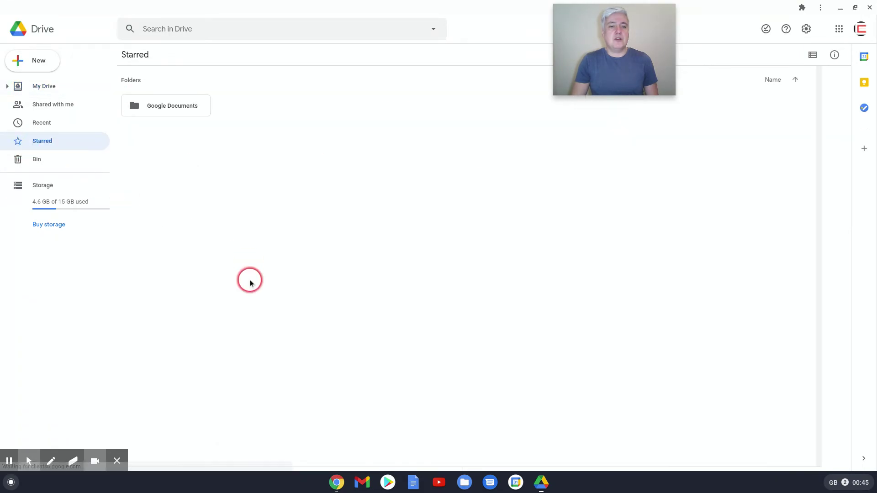
left_click(168, 114)
double_click(168, 114)
left_click(417, 106)
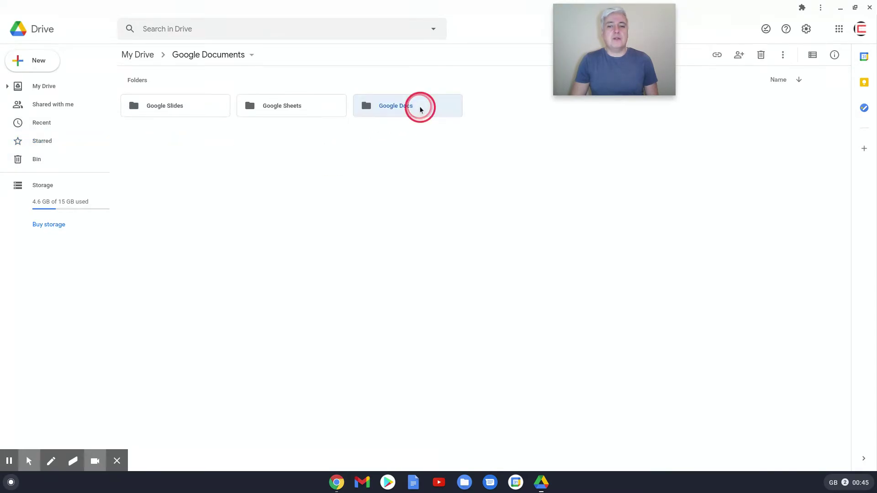
double_click(417, 106)
- Return to the Starred list and remove the Google Documents folder from it
left_click(38, 143)
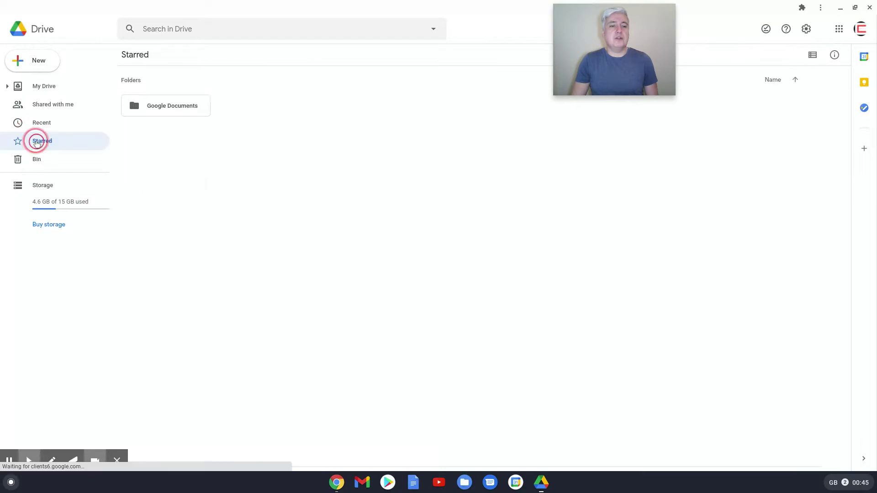
right_click(154, 104)
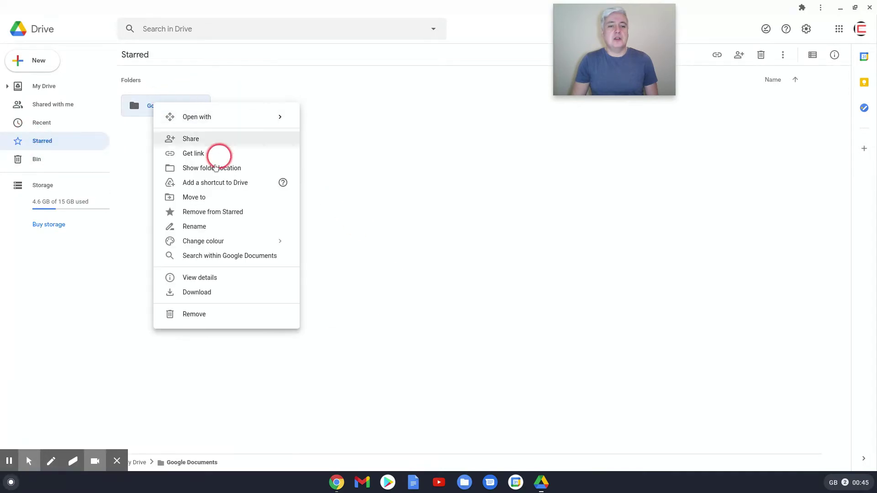
left_click(245, 211)
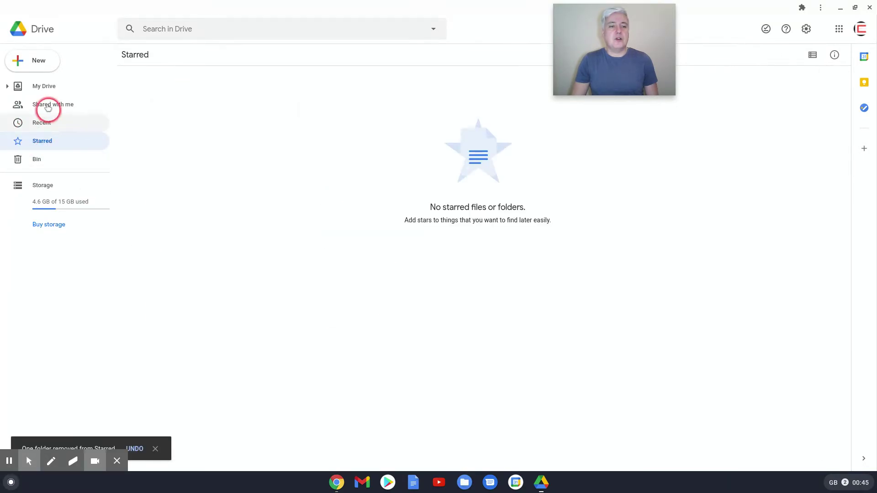
- Open the Google Documents folder in My Drive and add its Google Slides subfolder to Starred
left_click(39, 89)
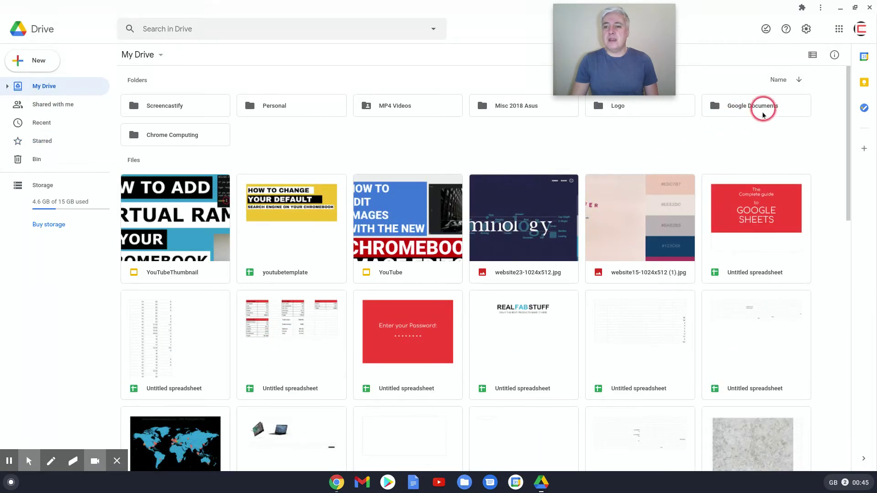
double_click(756, 101)
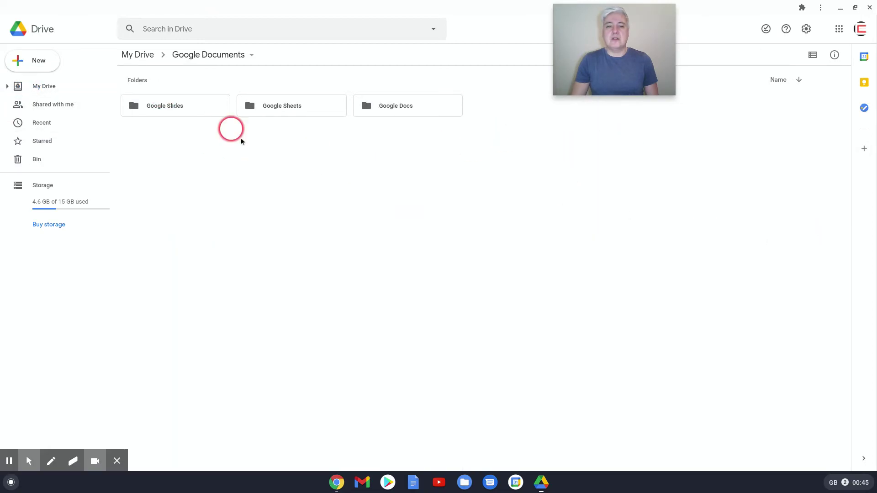
right_click(164, 106)
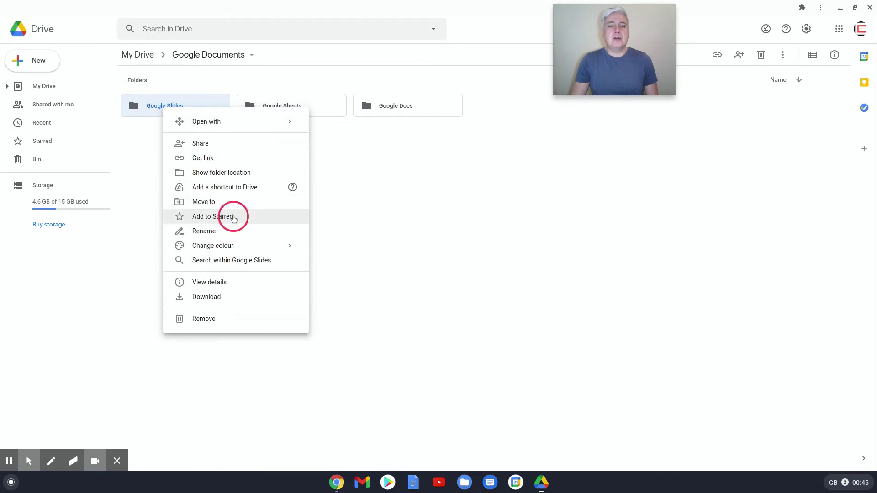
left_click(233, 217)
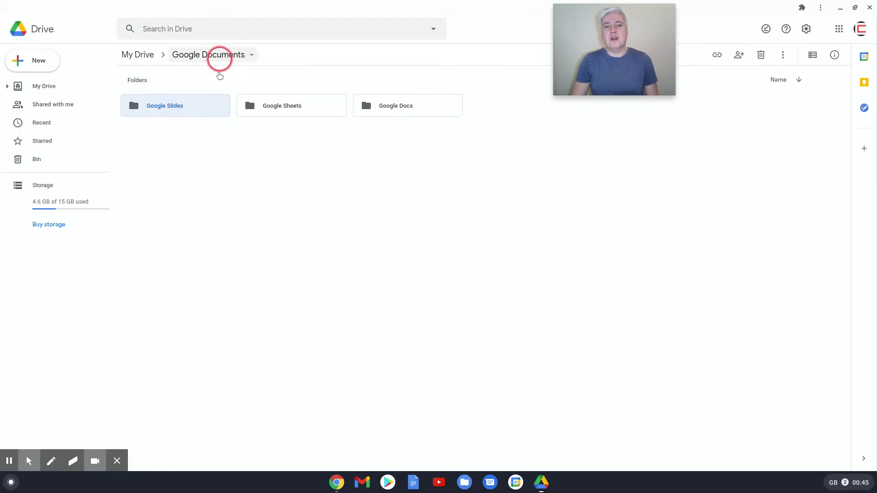
- Add the Google Sheets and Google Docs subfolders to Starred and view the Starred list
right_click(282, 113)
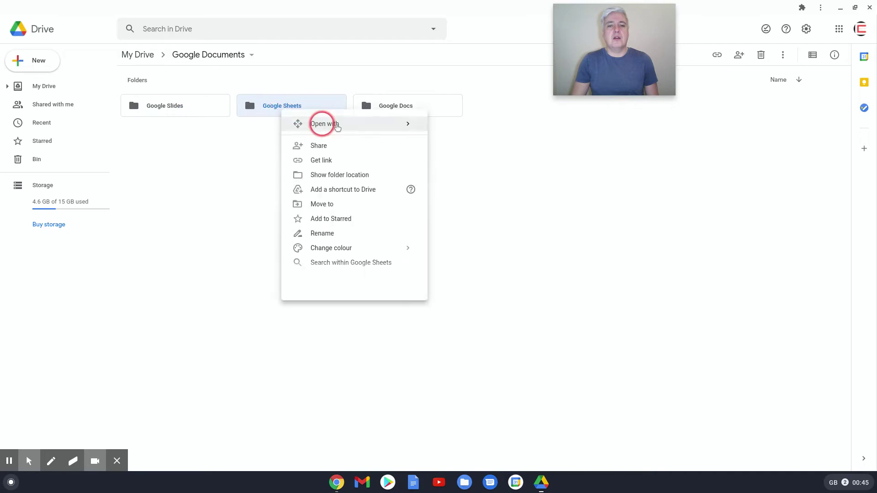
left_click(352, 221)
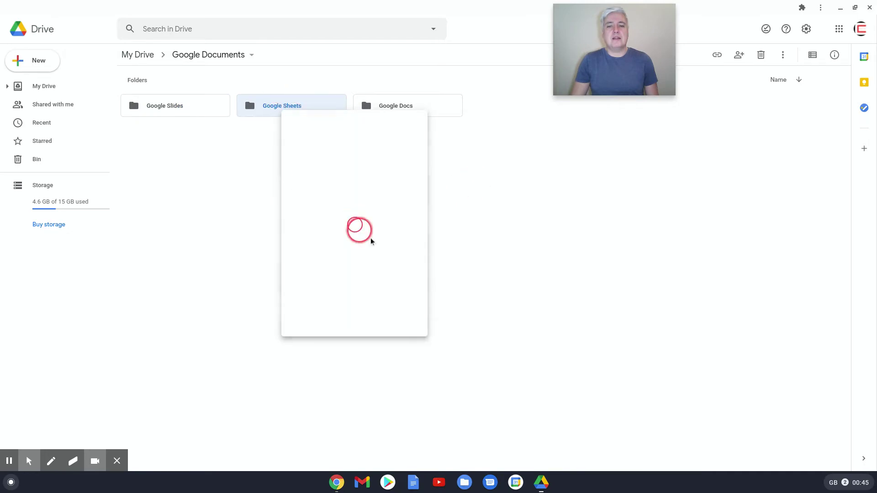
right_click(395, 111)
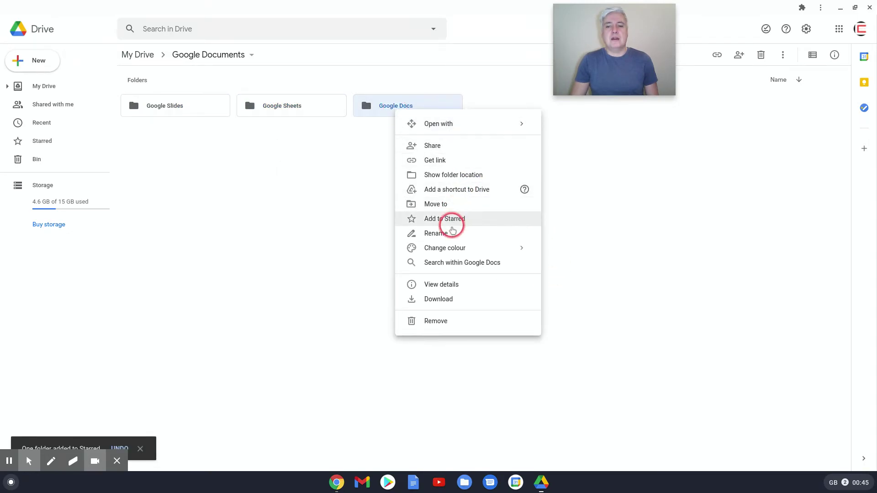
left_click(459, 219)
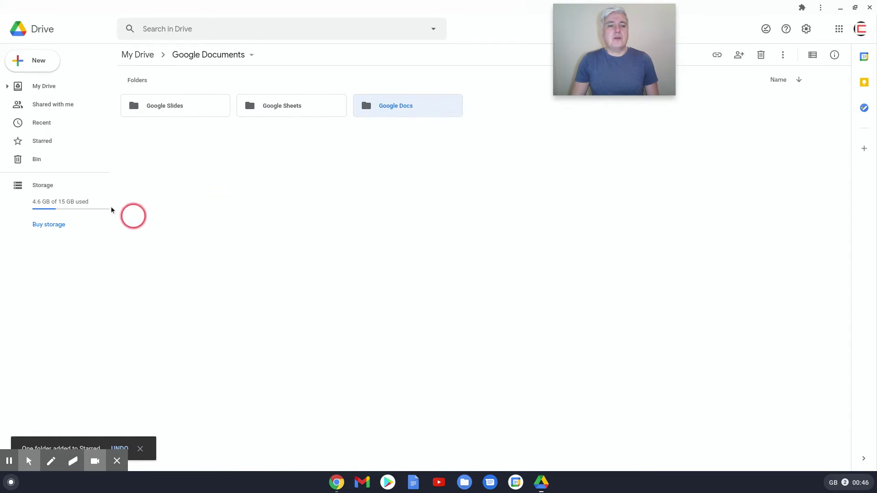
left_click(43, 144)
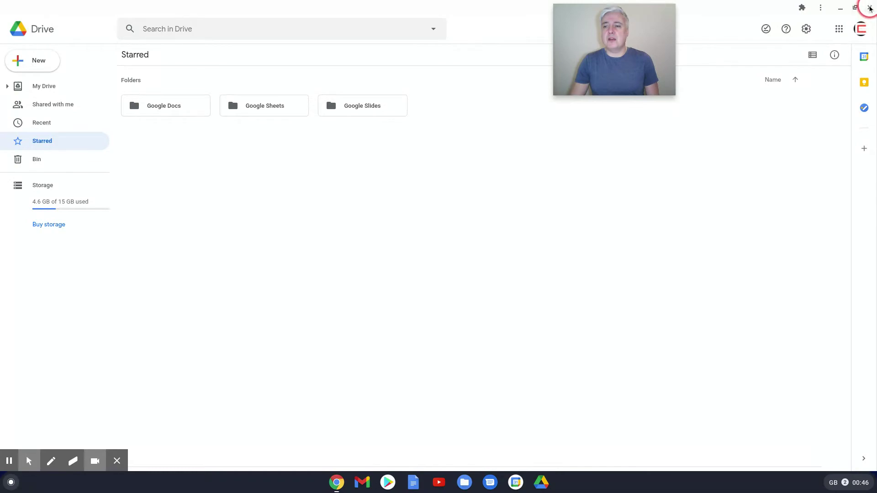
- Close and reopen Google Drive, then open the Google Sheets folder from the Starred list
left_click(869, 8)
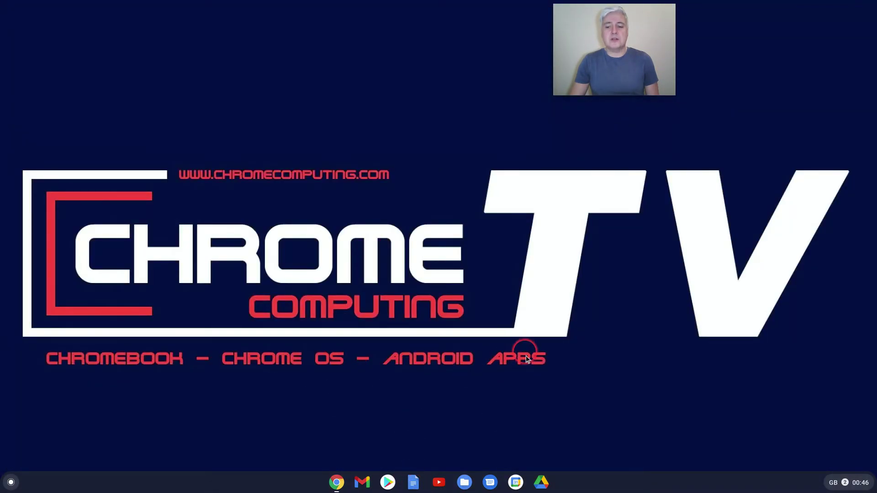
left_click(543, 483)
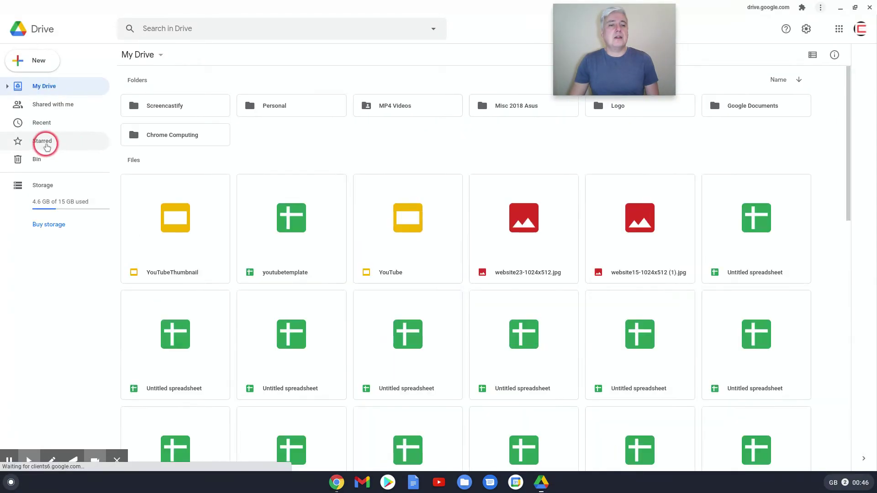
left_click(45, 142)
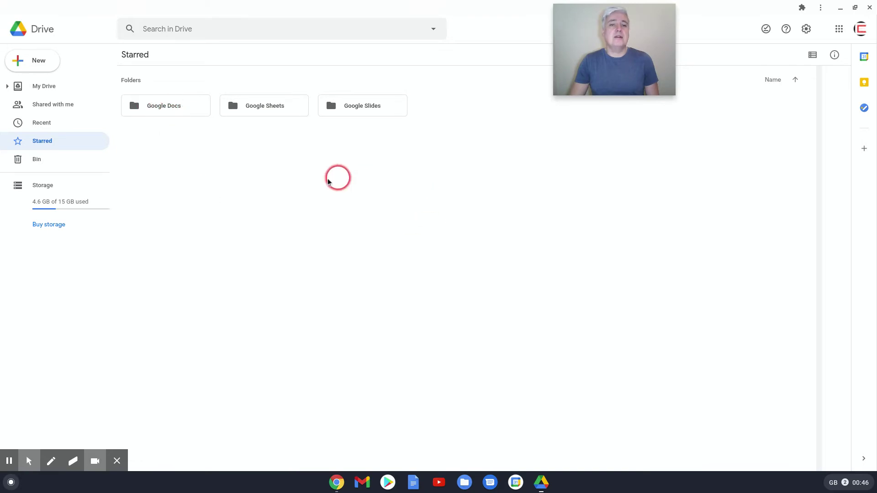
double_click(270, 108)
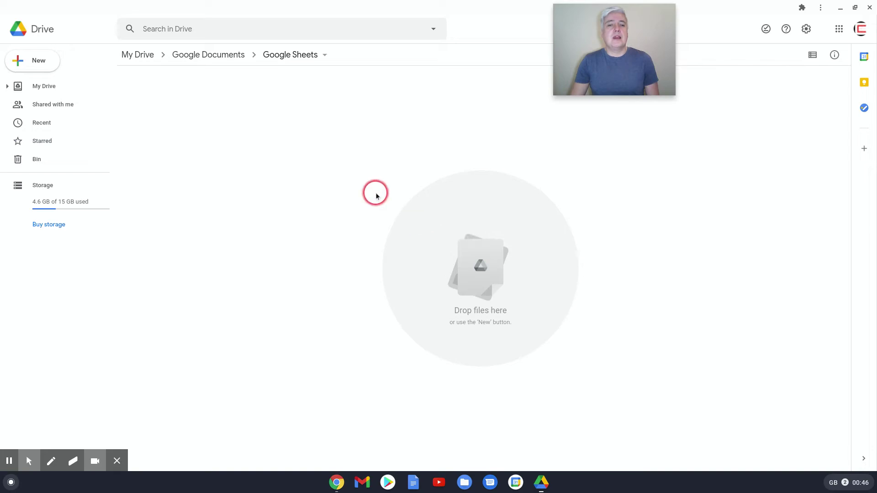
- Create a blank Google Sheets spreadsheet inside the Google Sheets folder
left_click(39, 61)
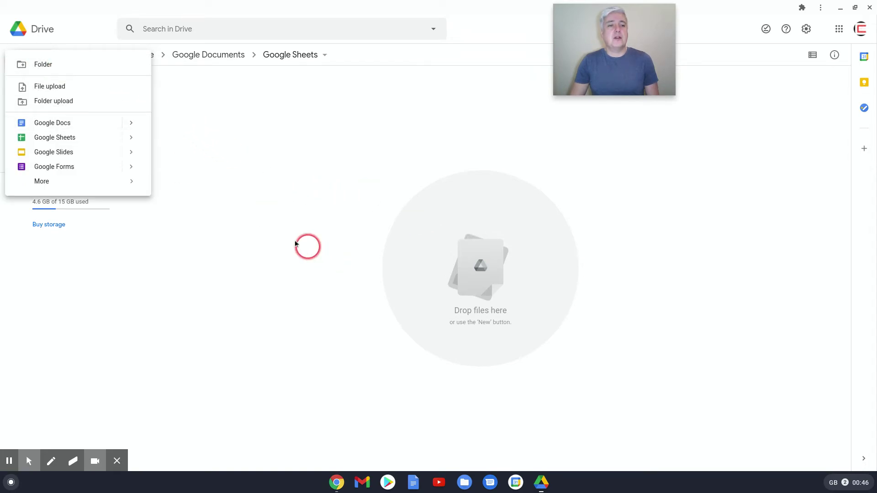
mouse_move(131, 138)
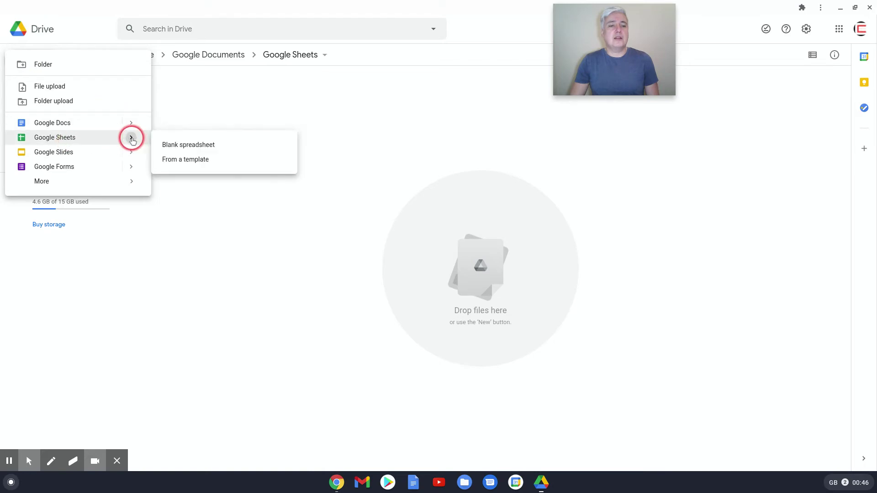
left_click(182, 144)
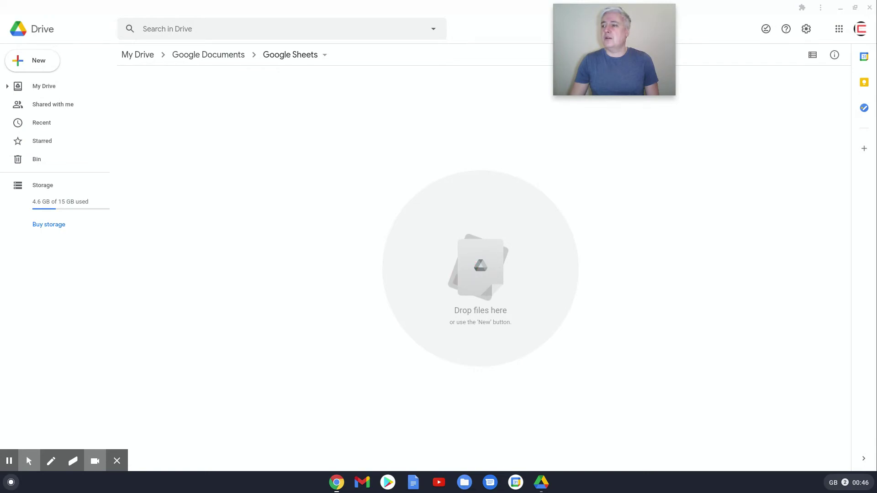
left_click_drag(283, 57, 270, 29)
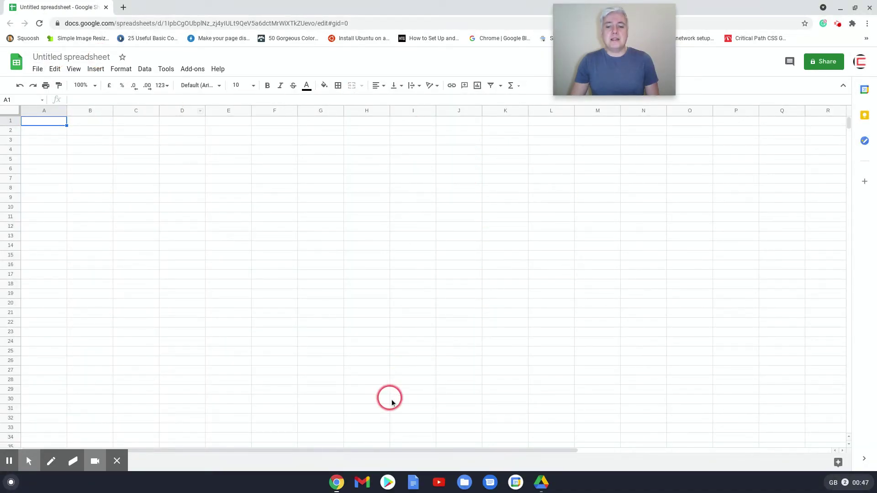
- Check the Google Sheets folder in Drive and return to the untitled spreadsheet in Chrome
left_click(541, 484)
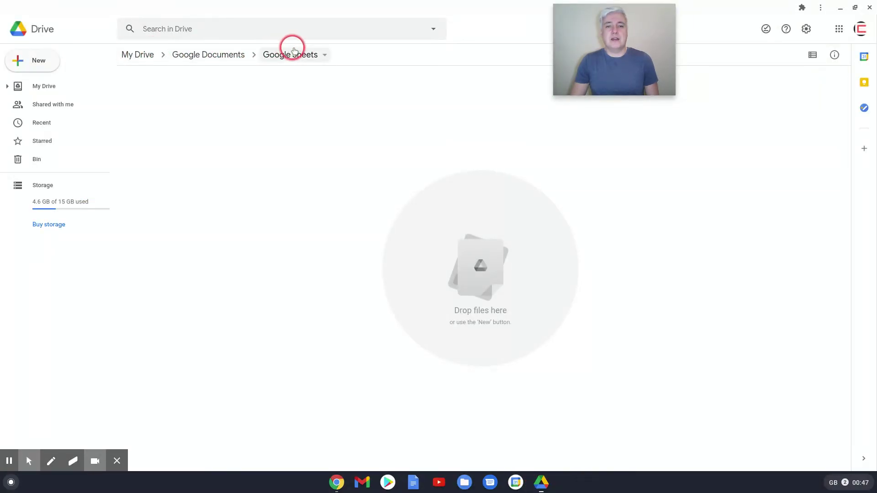
left_click(337, 489)
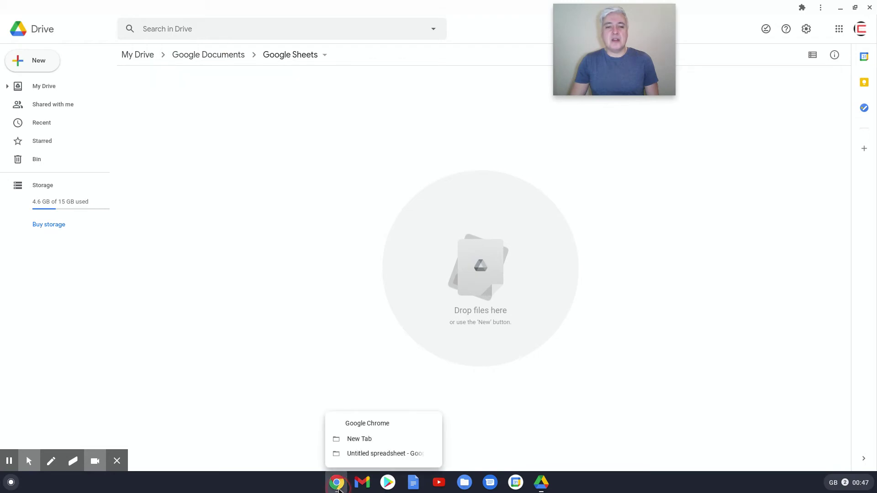
left_click(363, 454)
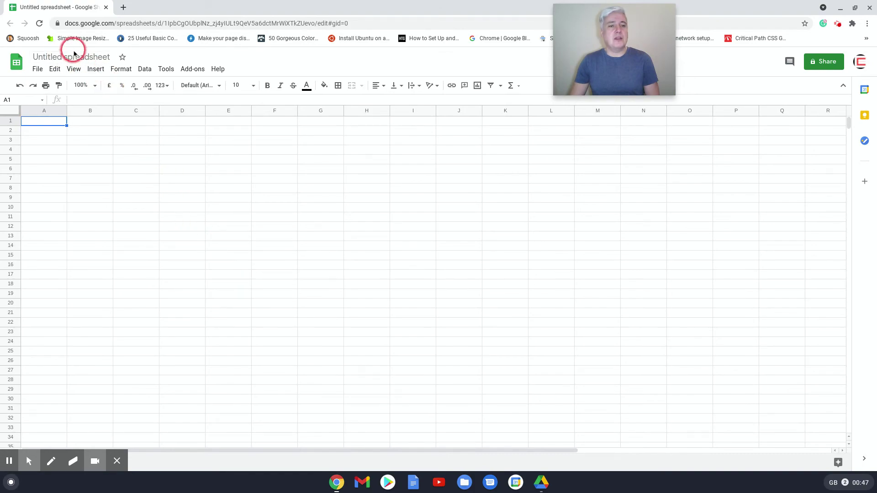
- Rename the untitled spreadsheet as "spreadsheet"
left_click(111, 57)
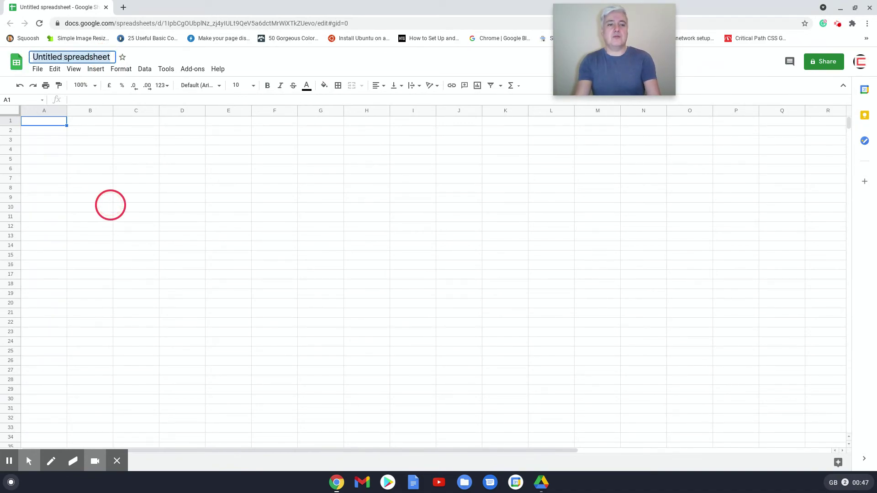
type("spreadsheet")
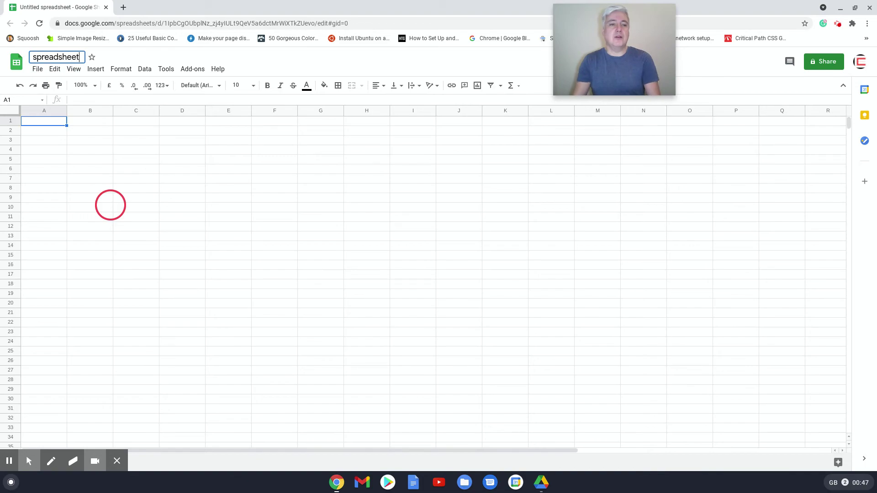
left_click(135, 179)
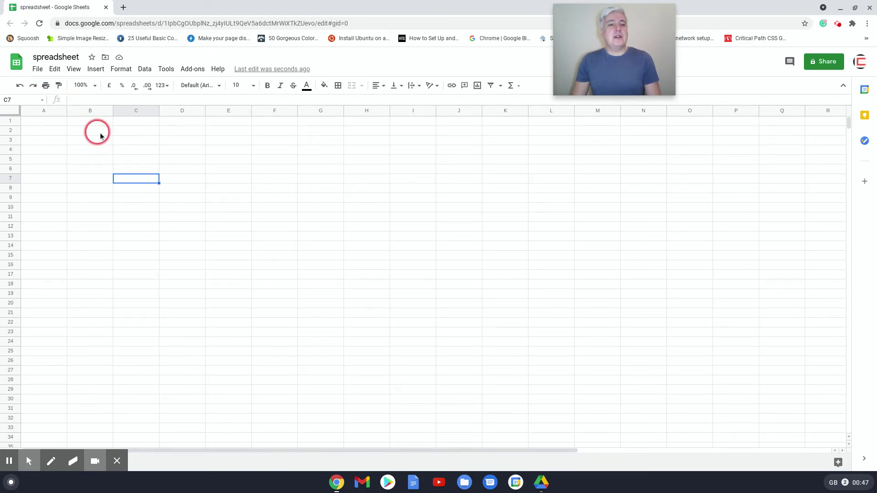
- Inspect the spreadsheet's storage location, going up from Google Sheets through Google Documents to My Drive, without moving the file
left_click(105, 57)
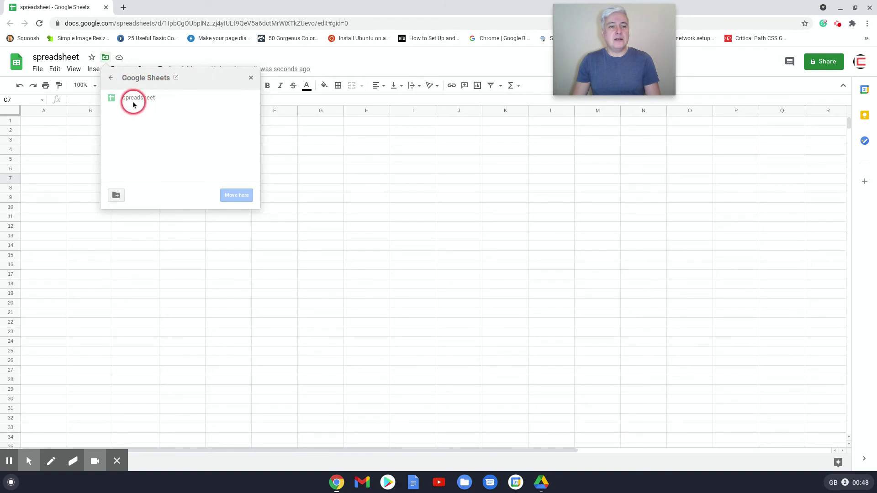
left_click(111, 79)
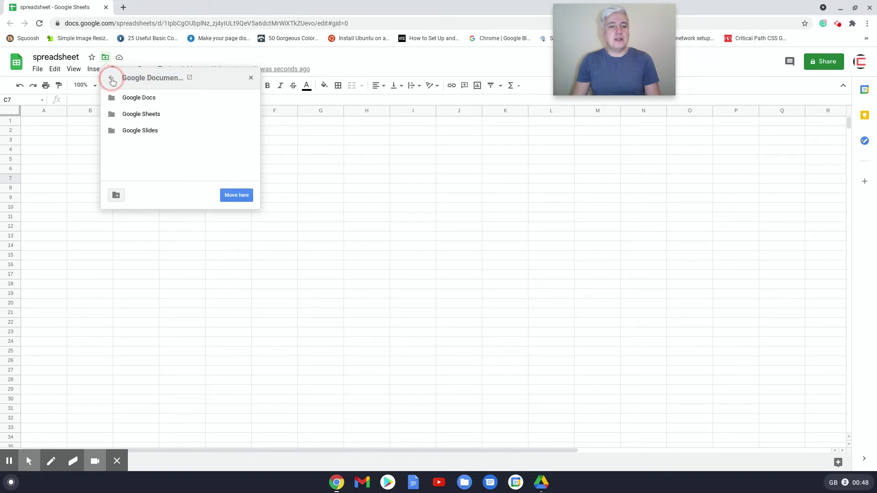
left_click(112, 79)
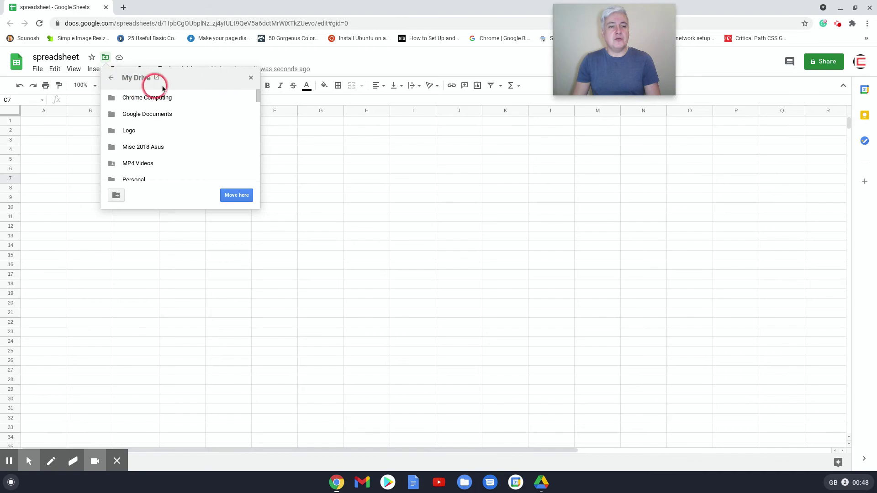
left_click(251, 78)
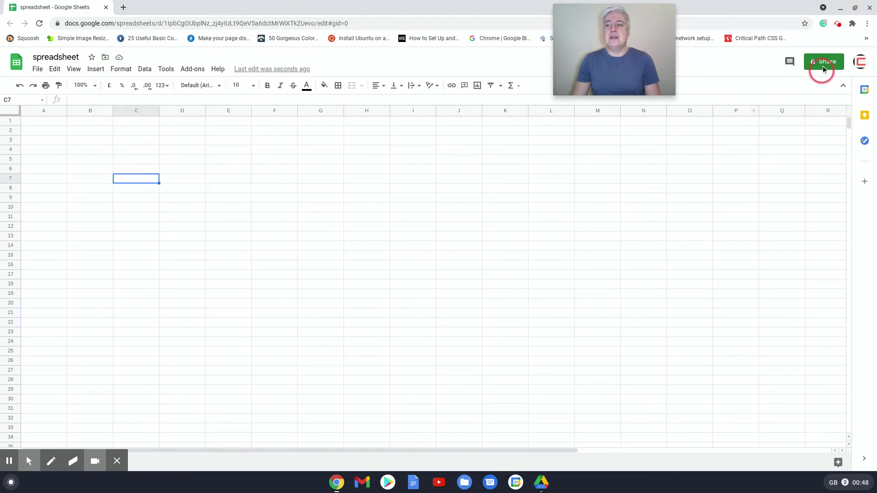
- Close the spreadsheet and the Drive window, leaving the desktop clear of open Drive and Docs windows
left_click(869, 9)
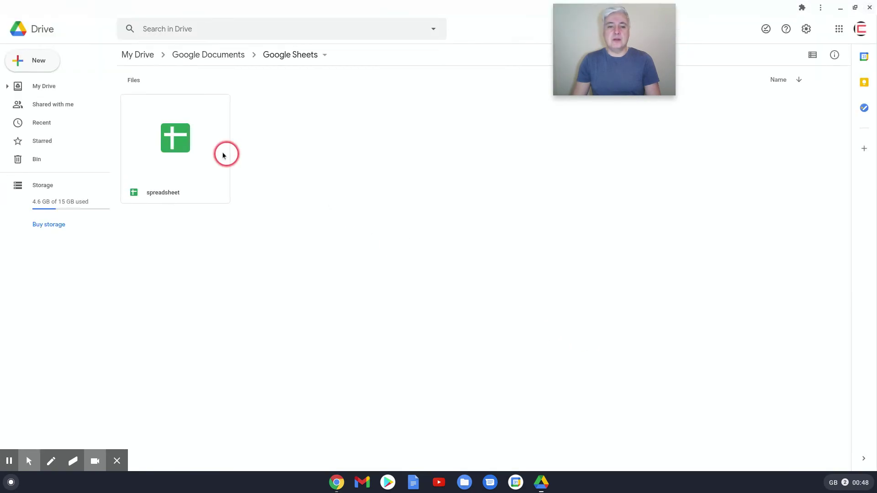
left_click(870, 7)
left_click(413, 480)
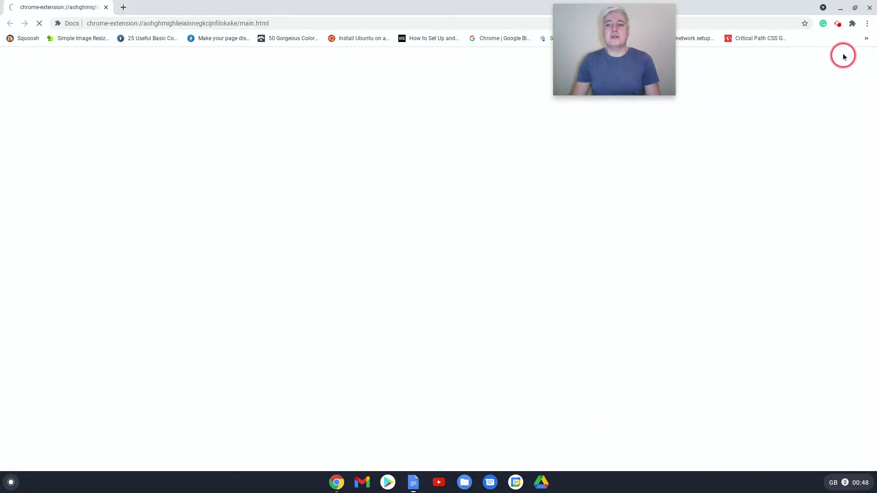
left_click(870, 7)
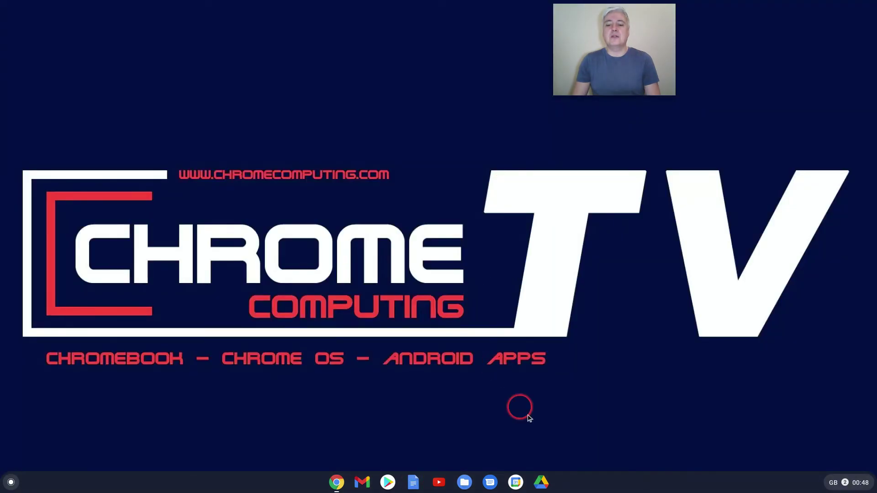
- Launch Google Drive again and go through Starred into the Google Sheets folder to view the saved spreadsheet
left_click(535, 475)
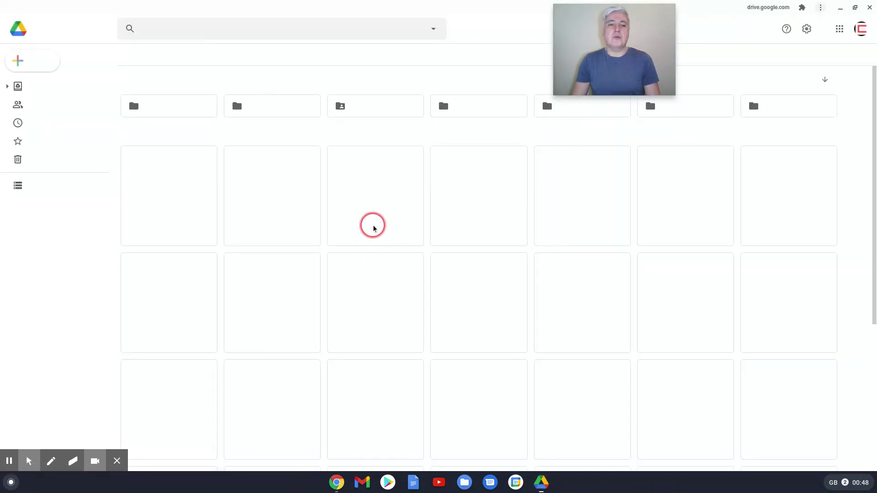
left_click(49, 142)
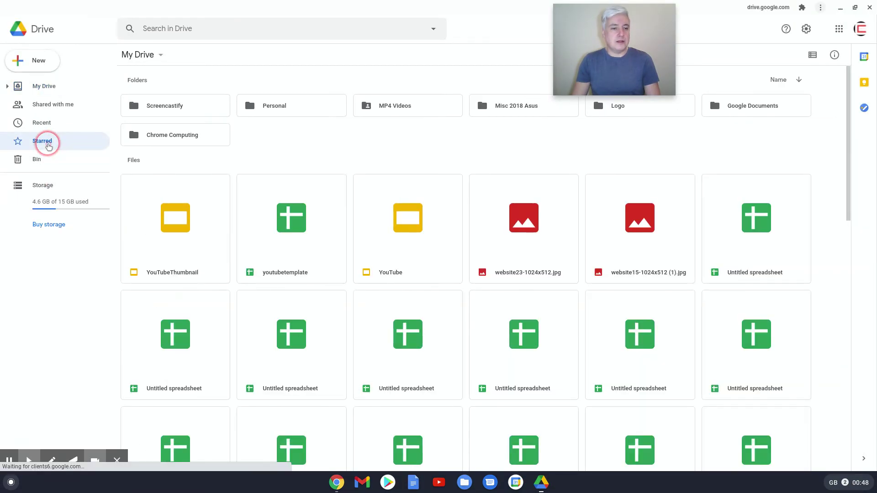
double_click(281, 105)
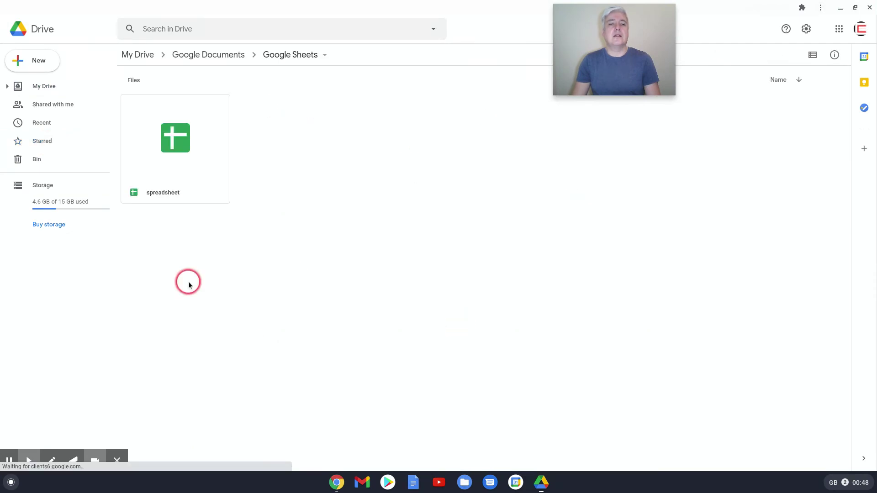